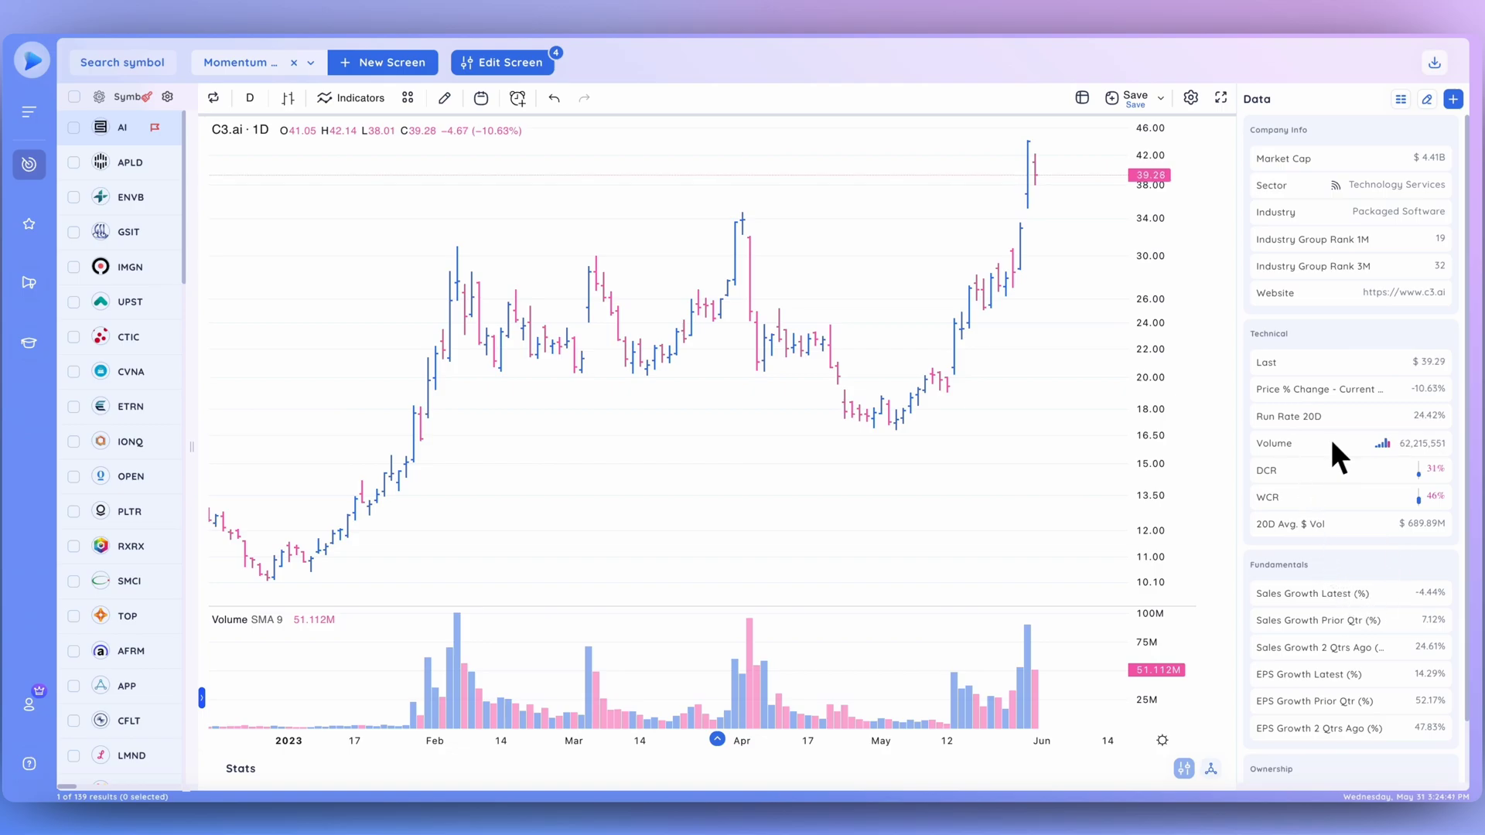
# Select APLD in the watchlist and step down past GSI Technology to Upstart Holdings (UPST)
pyautogui.click(125, 165)
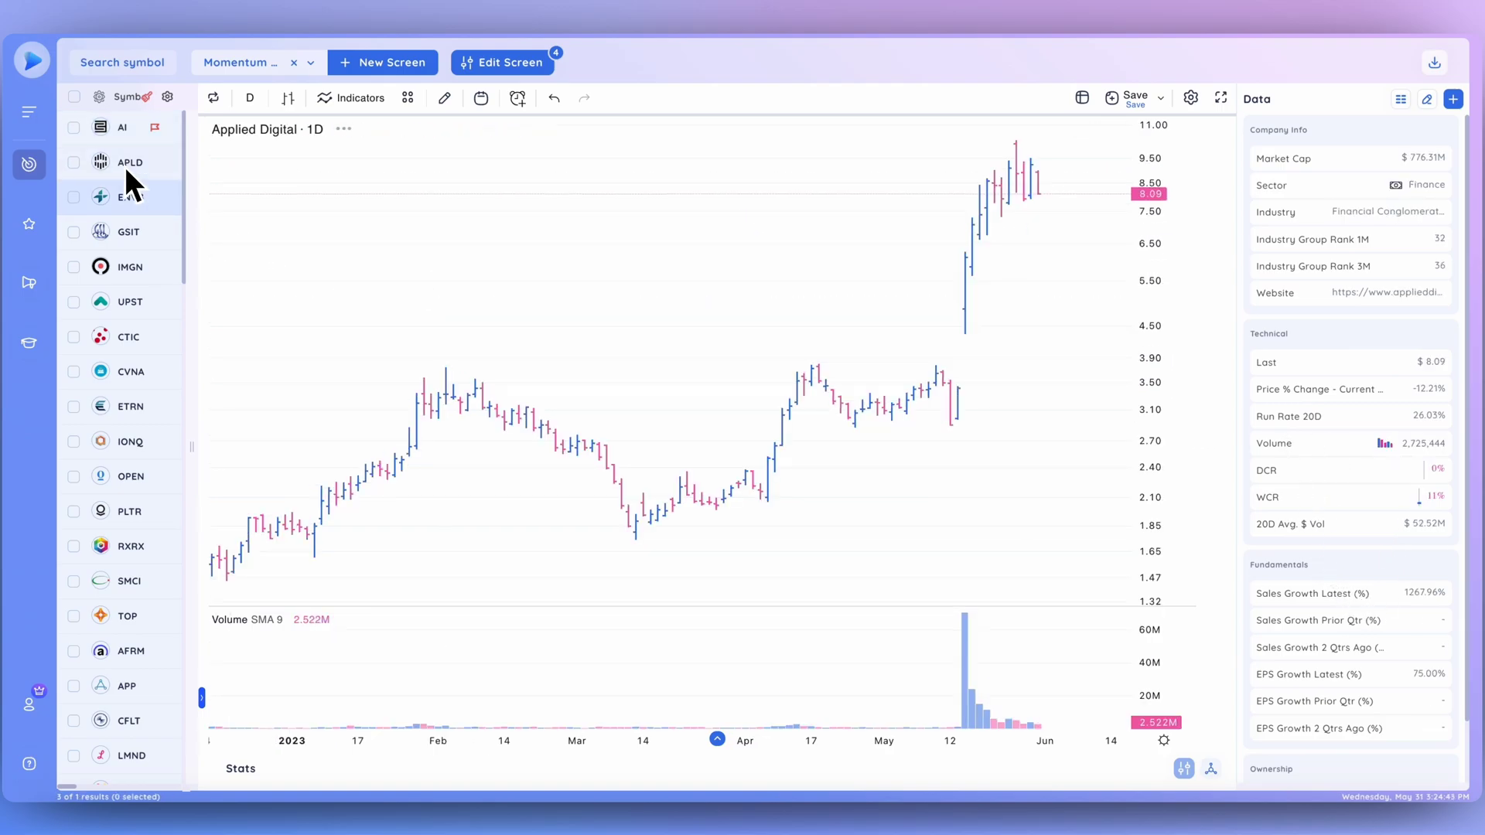
pyautogui.press('Down')
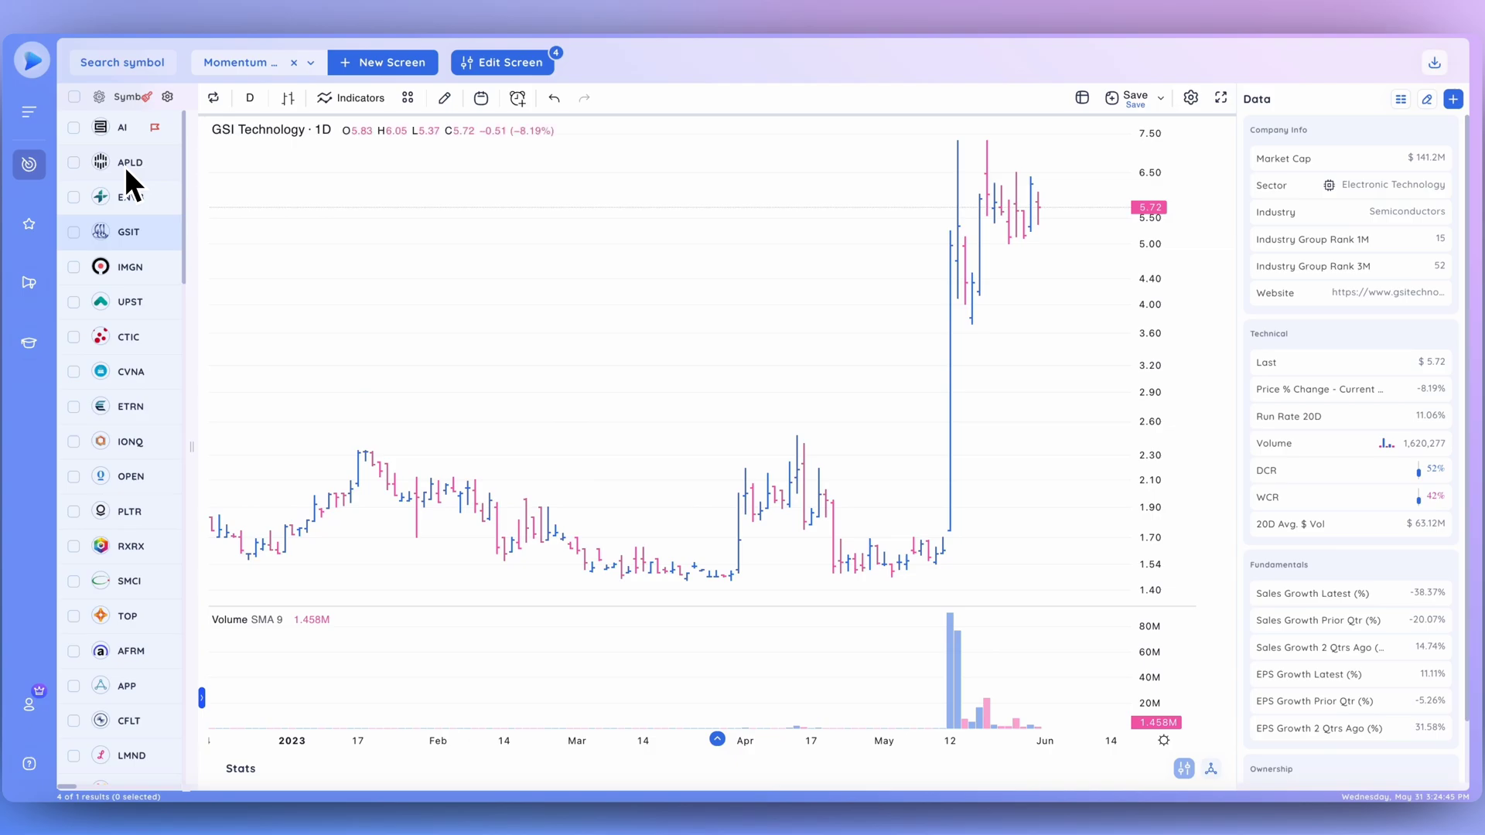
pyautogui.press('Down')
pyautogui.press('Down')
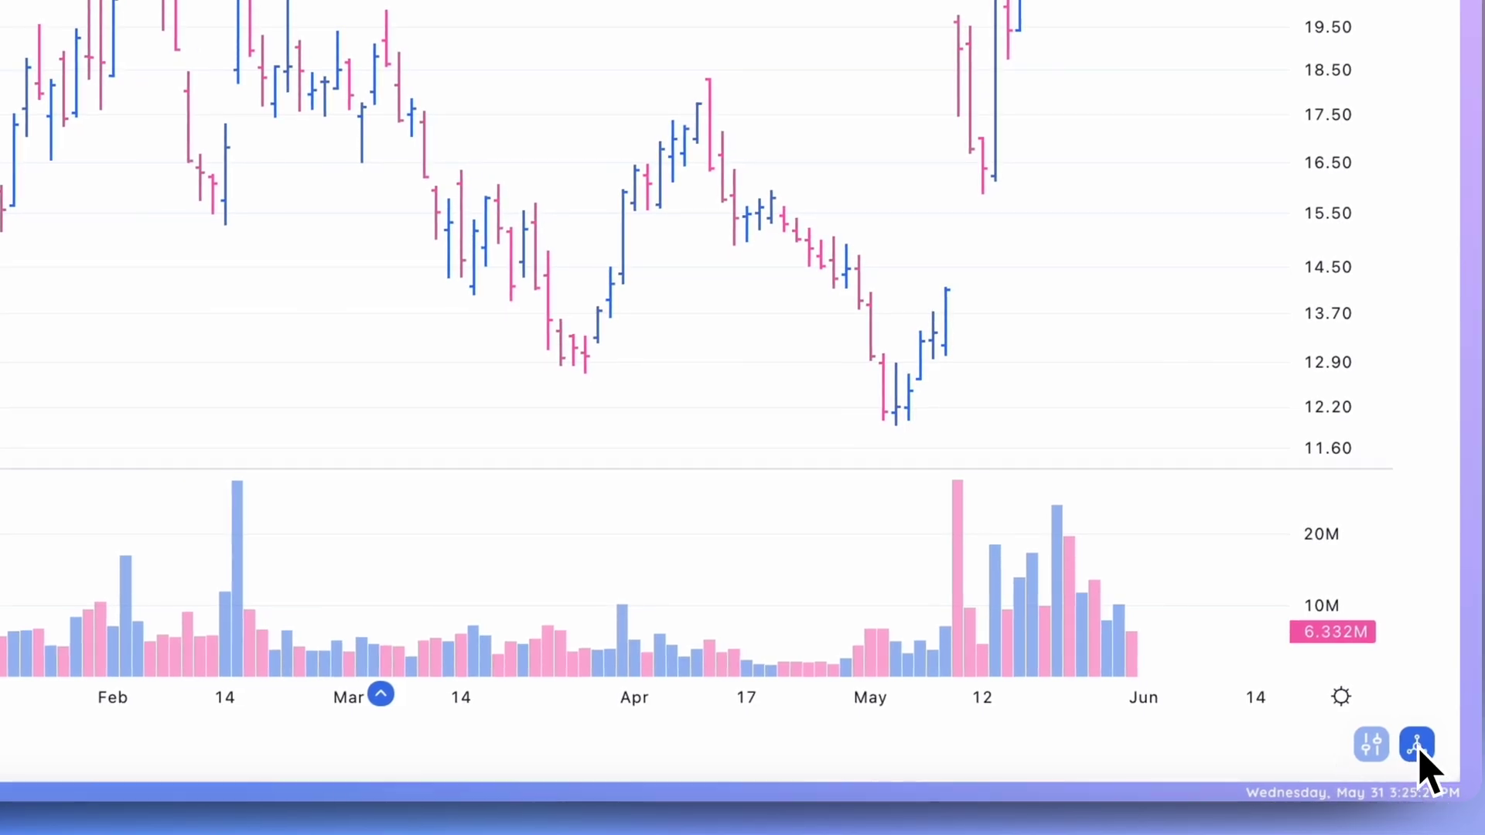
# Open the Data panel beside the UPST chart and spread it across two columns
pyautogui.click(1414, 748)
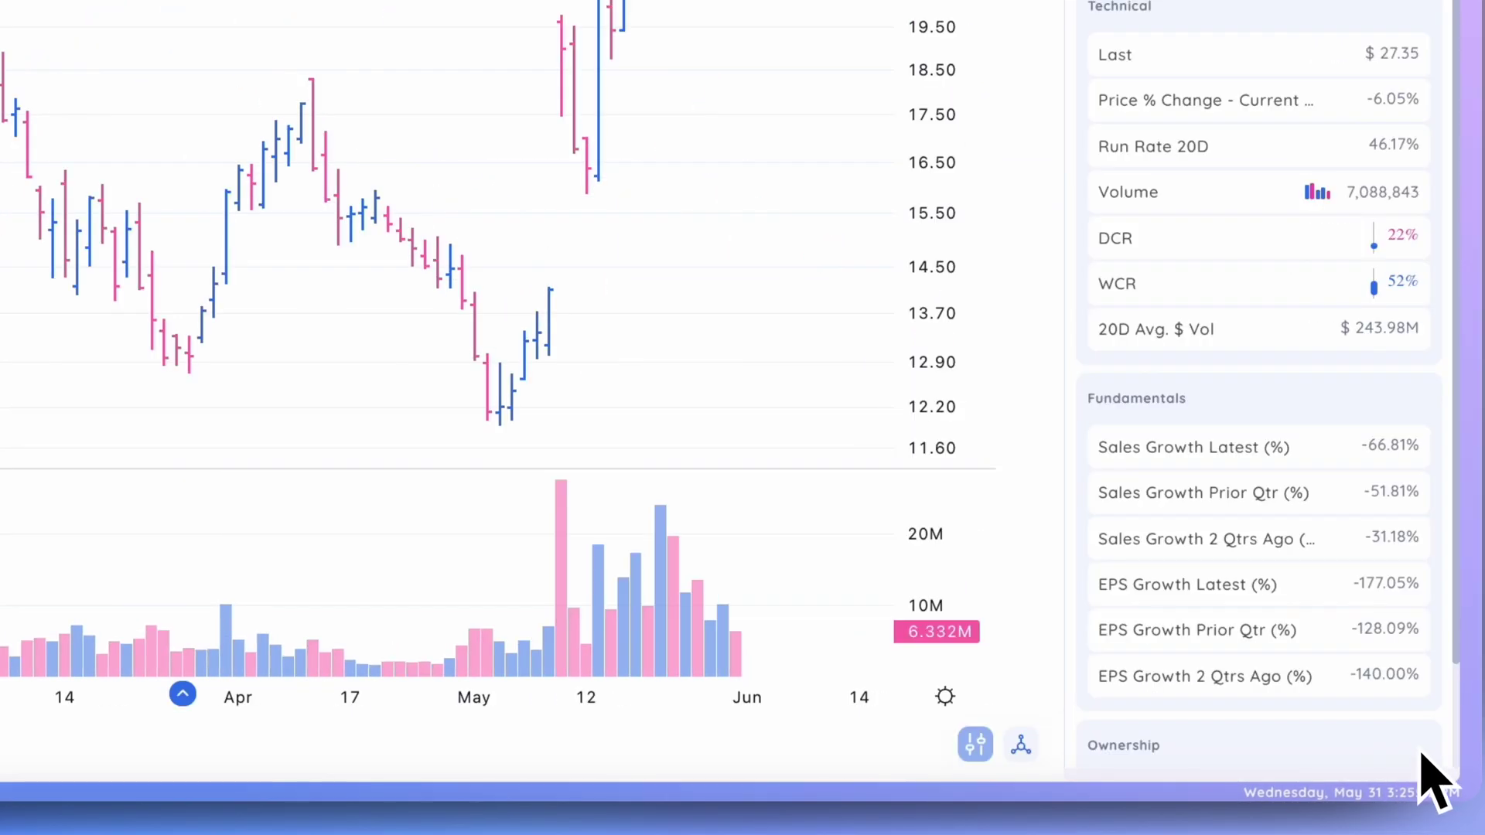
pyautogui.click(1022, 747)
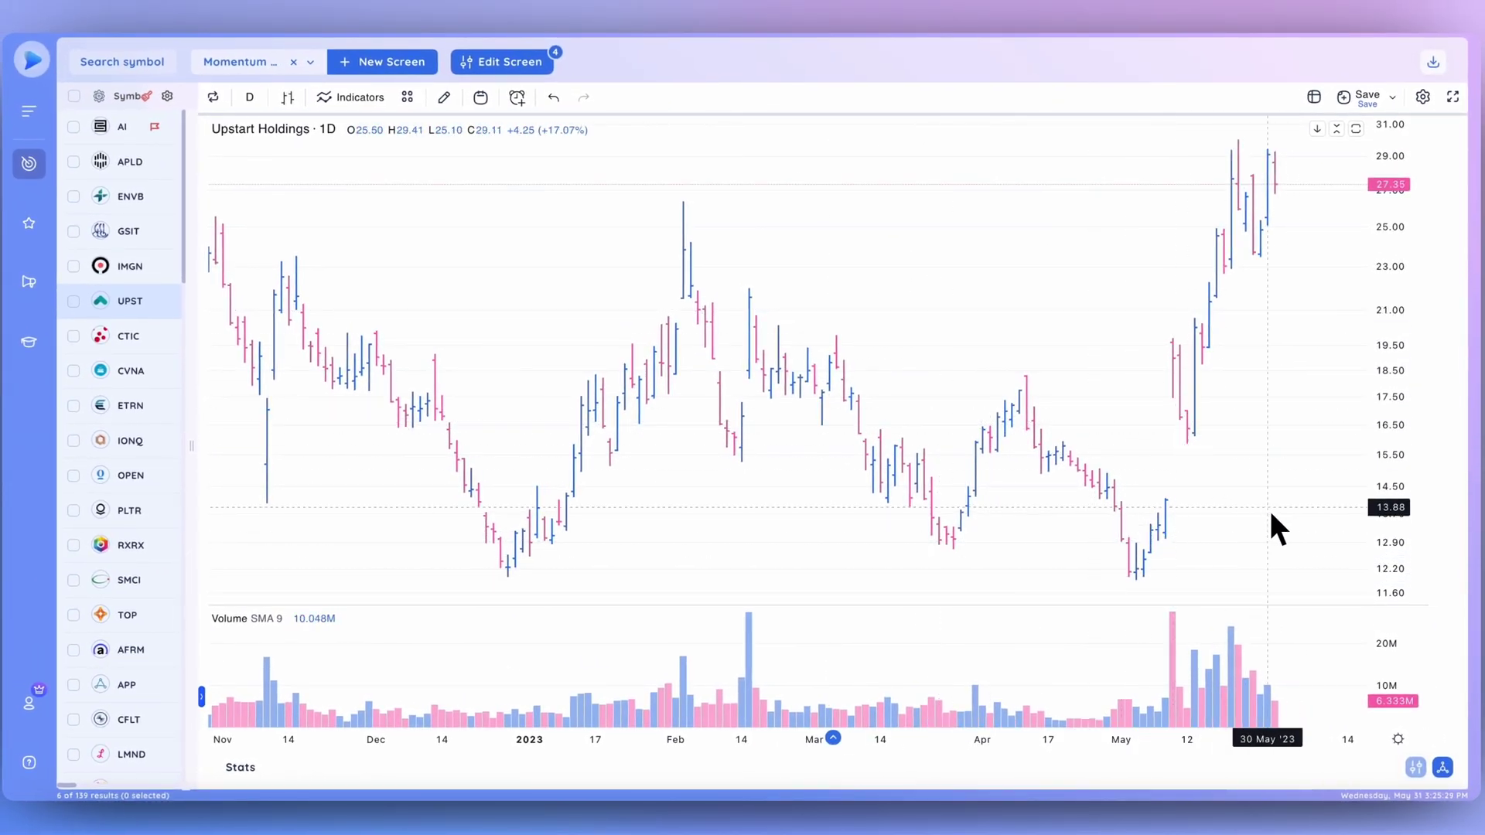
pyautogui.click(1443, 768)
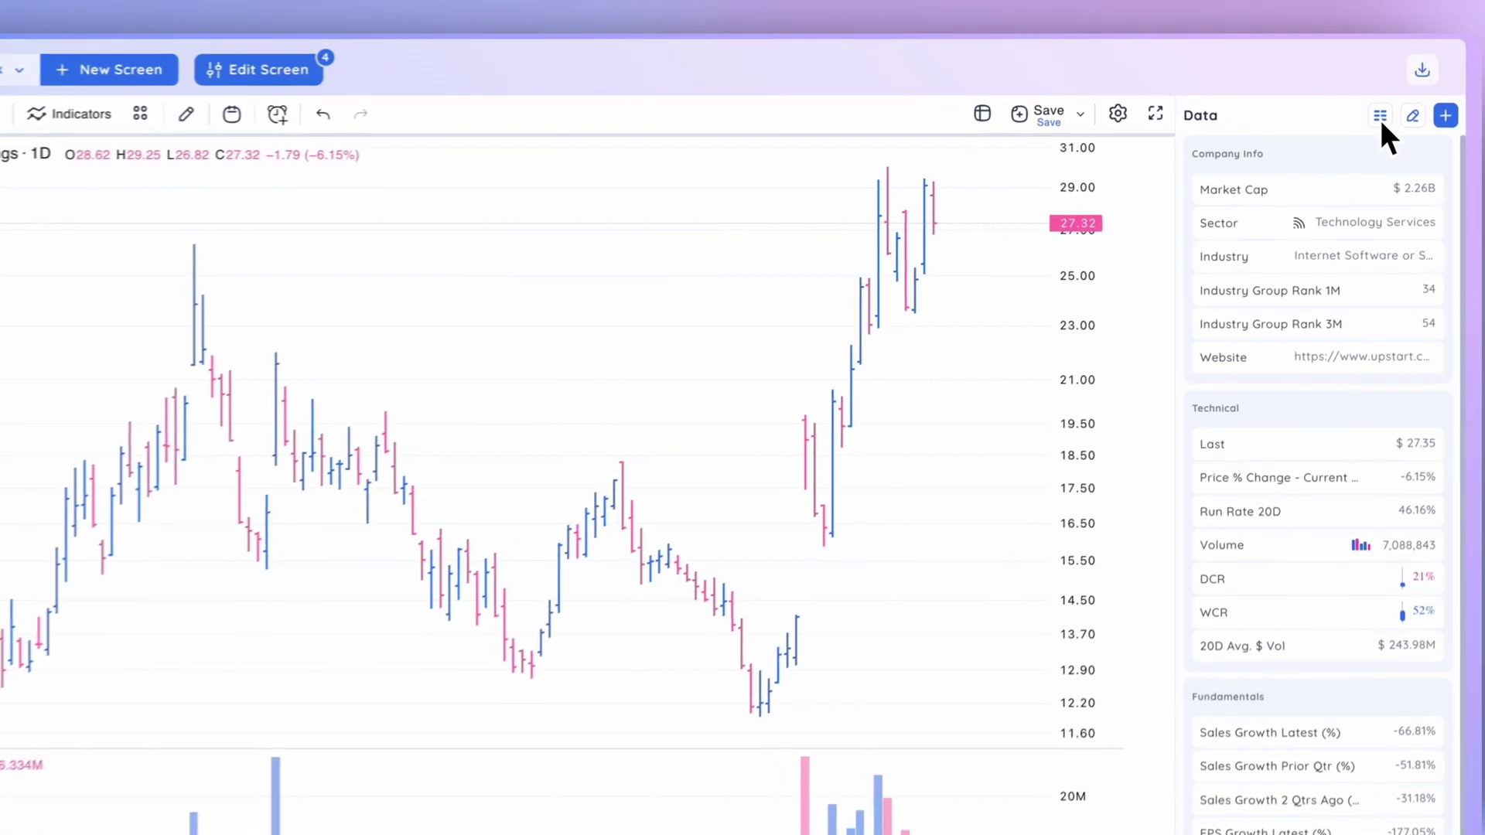
pyautogui.click(1399, 98)
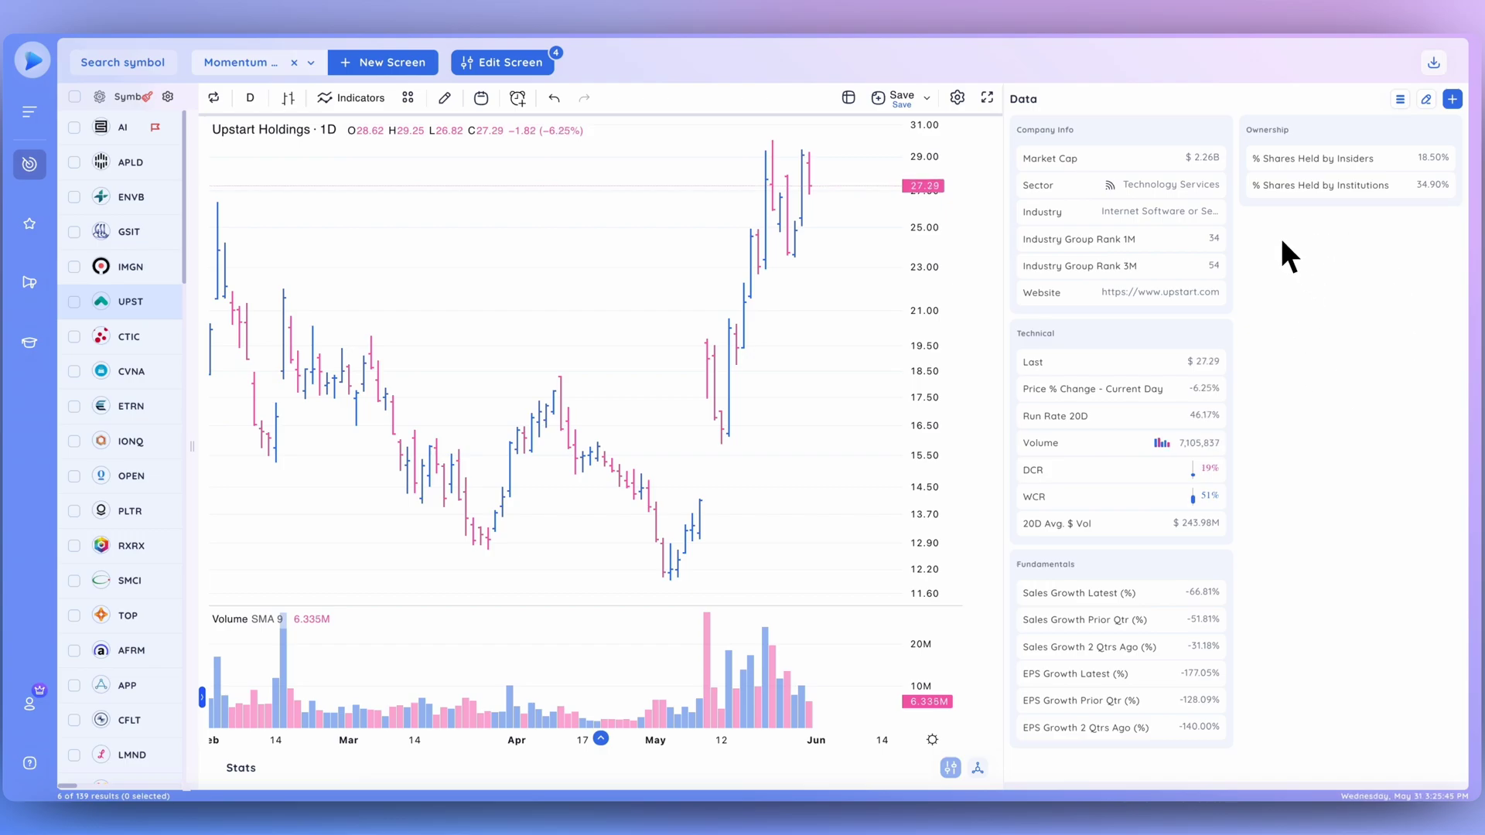
pyautogui.click(1401, 104)
pyautogui.scroll(-1, 1346, 693)
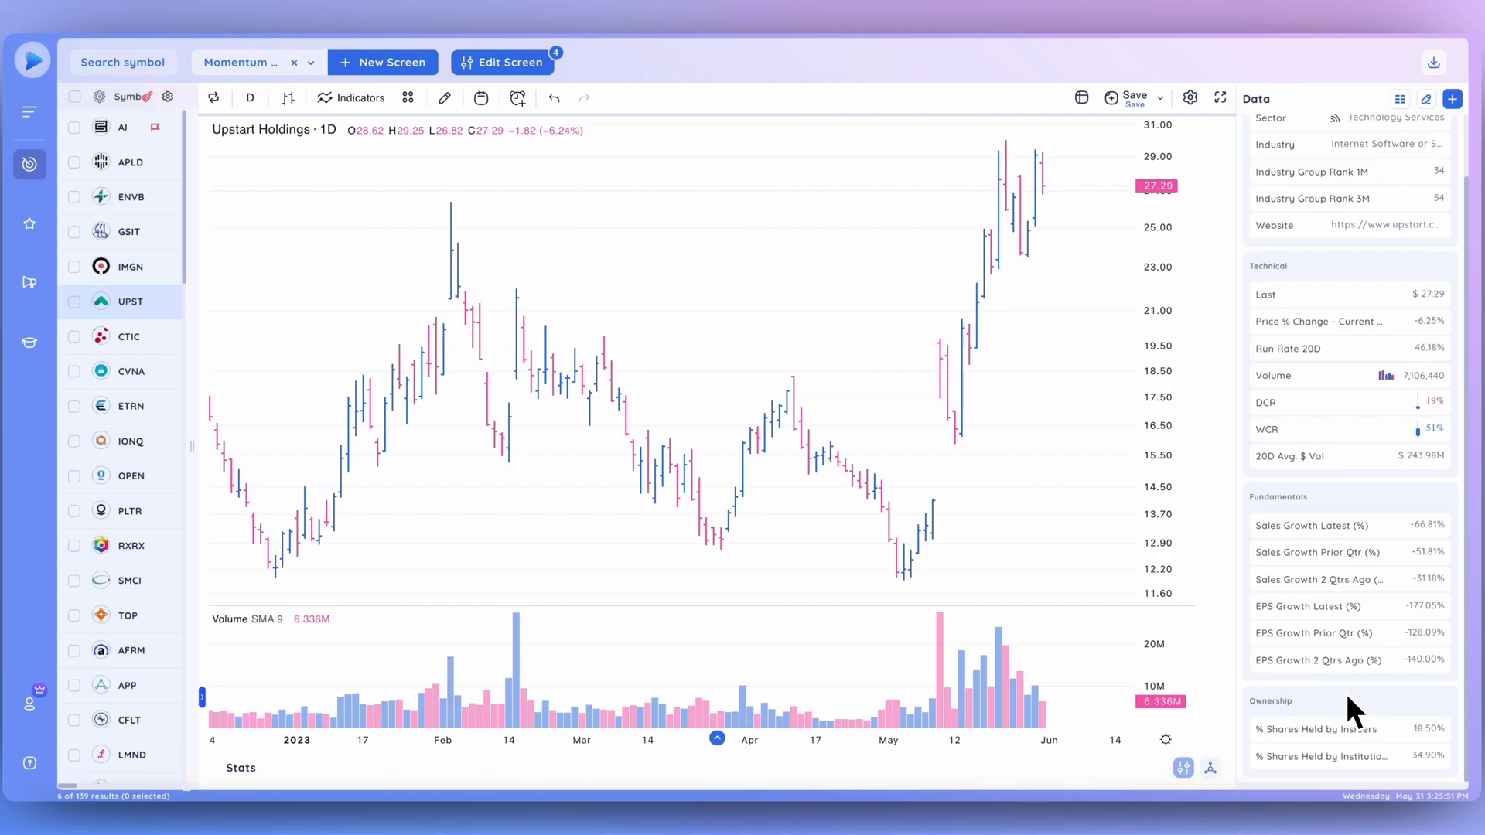
pyautogui.scroll(1, 1358, 518)
pyautogui.scroll(-1, 1360, 502)
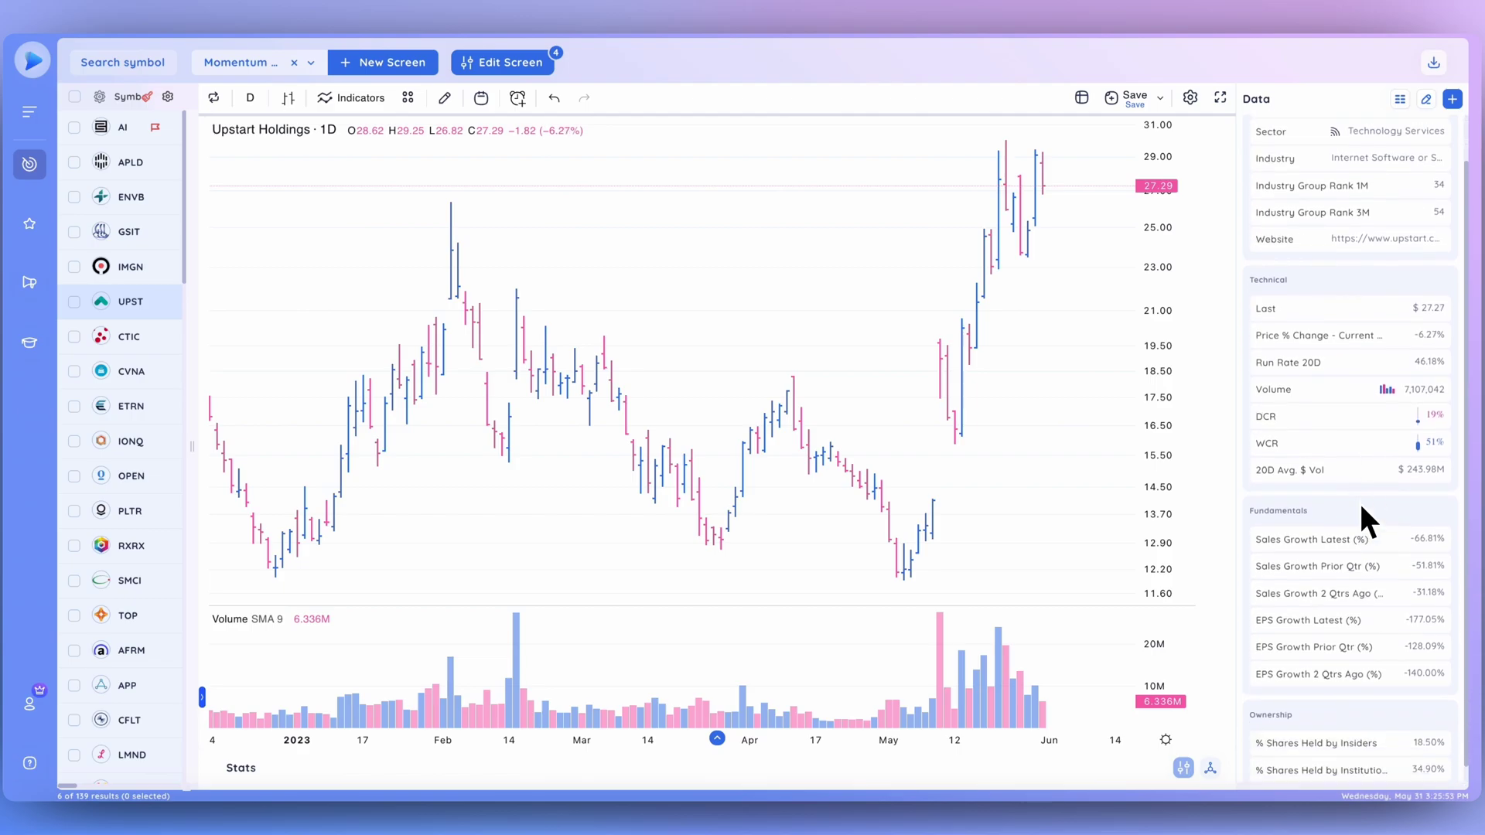
pyautogui.scroll(-1, 1359, 503)
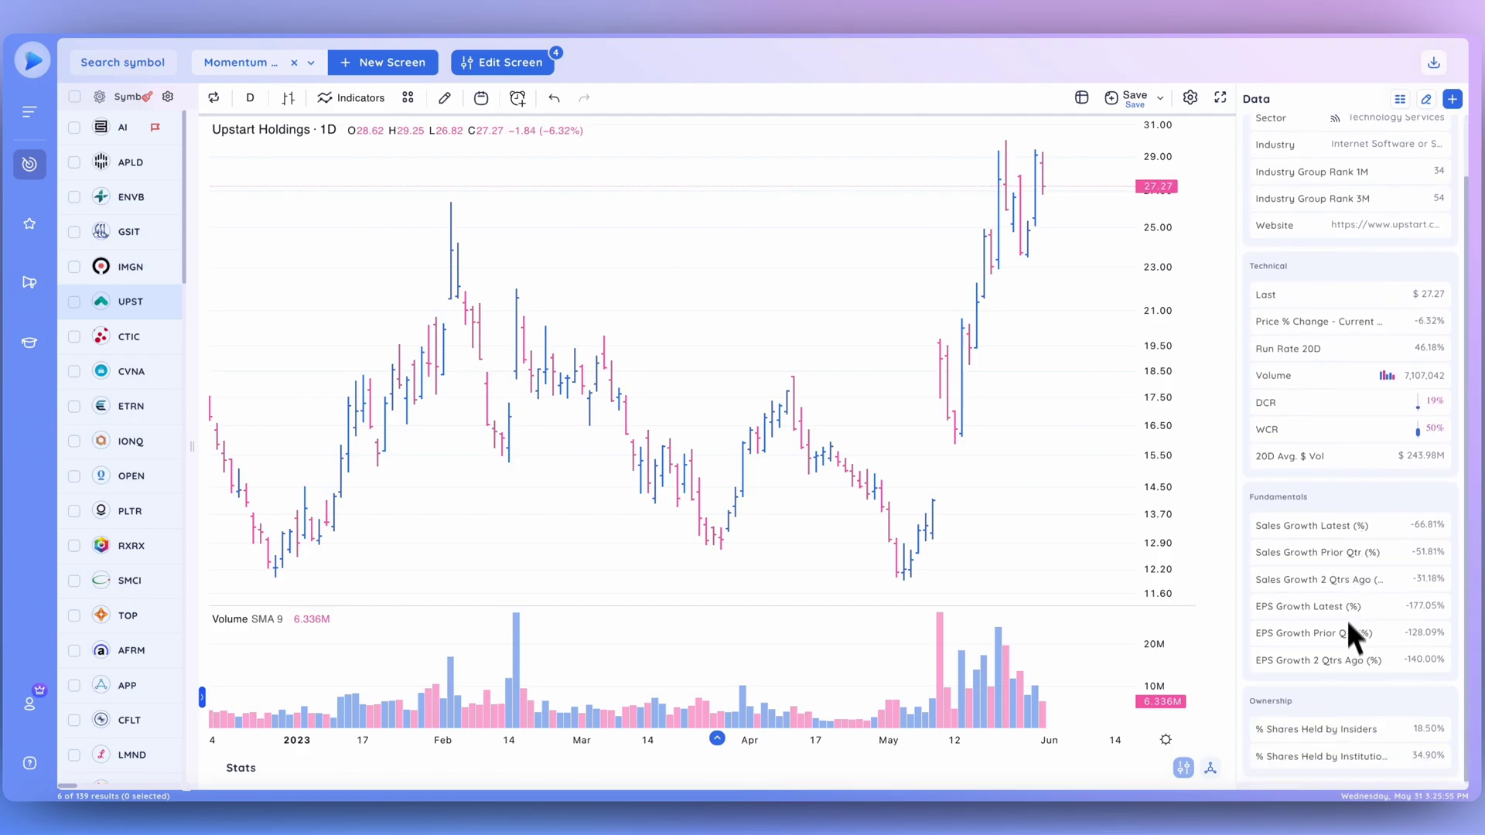
pyautogui.click(1399, 99)
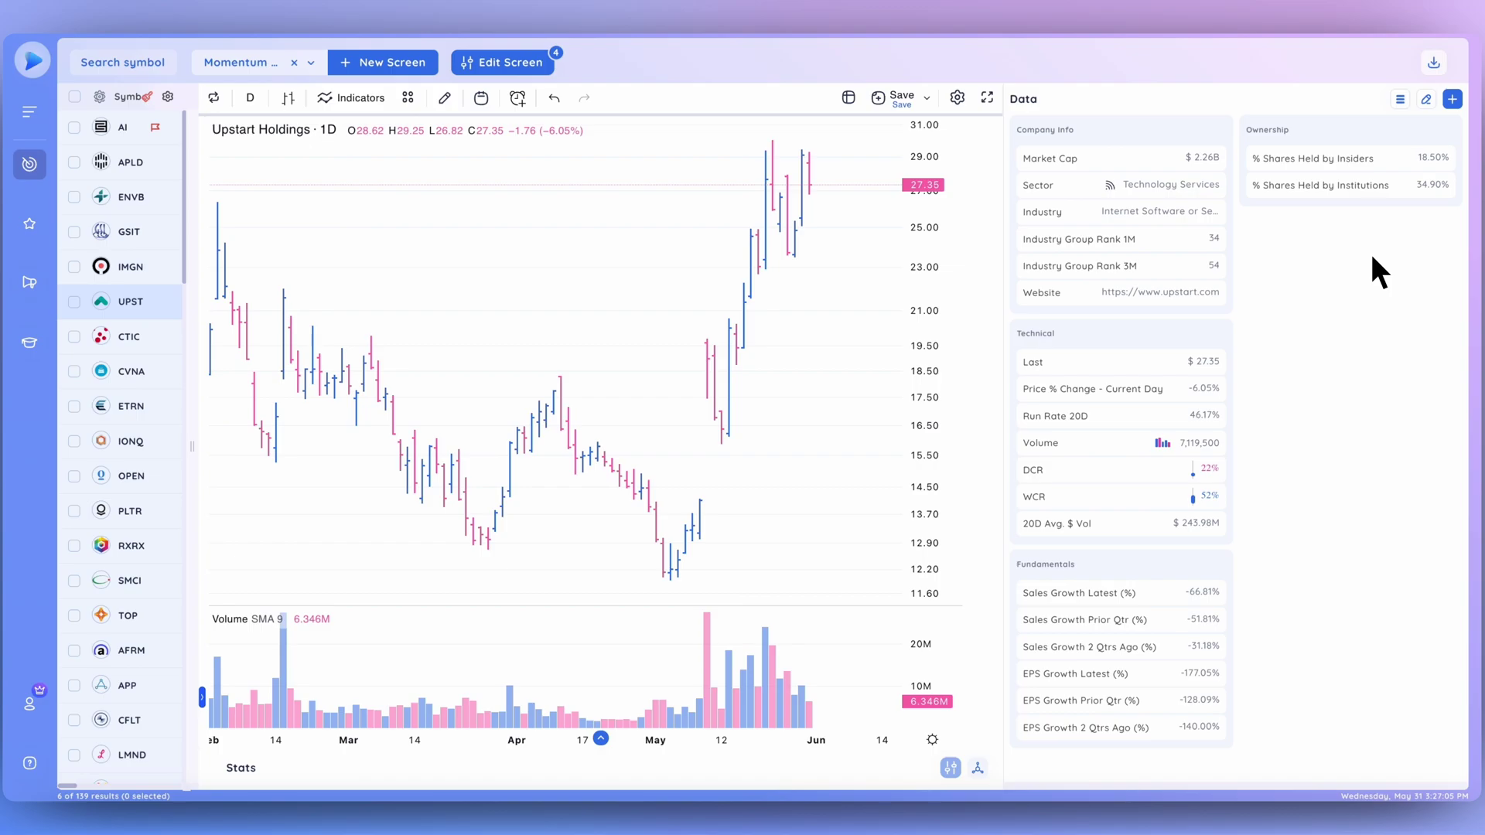
# Enter edit mode, move Industry above Sector, keep Company Info, and try repositioning Fundamentals
pyautogui.click(1427, 100)
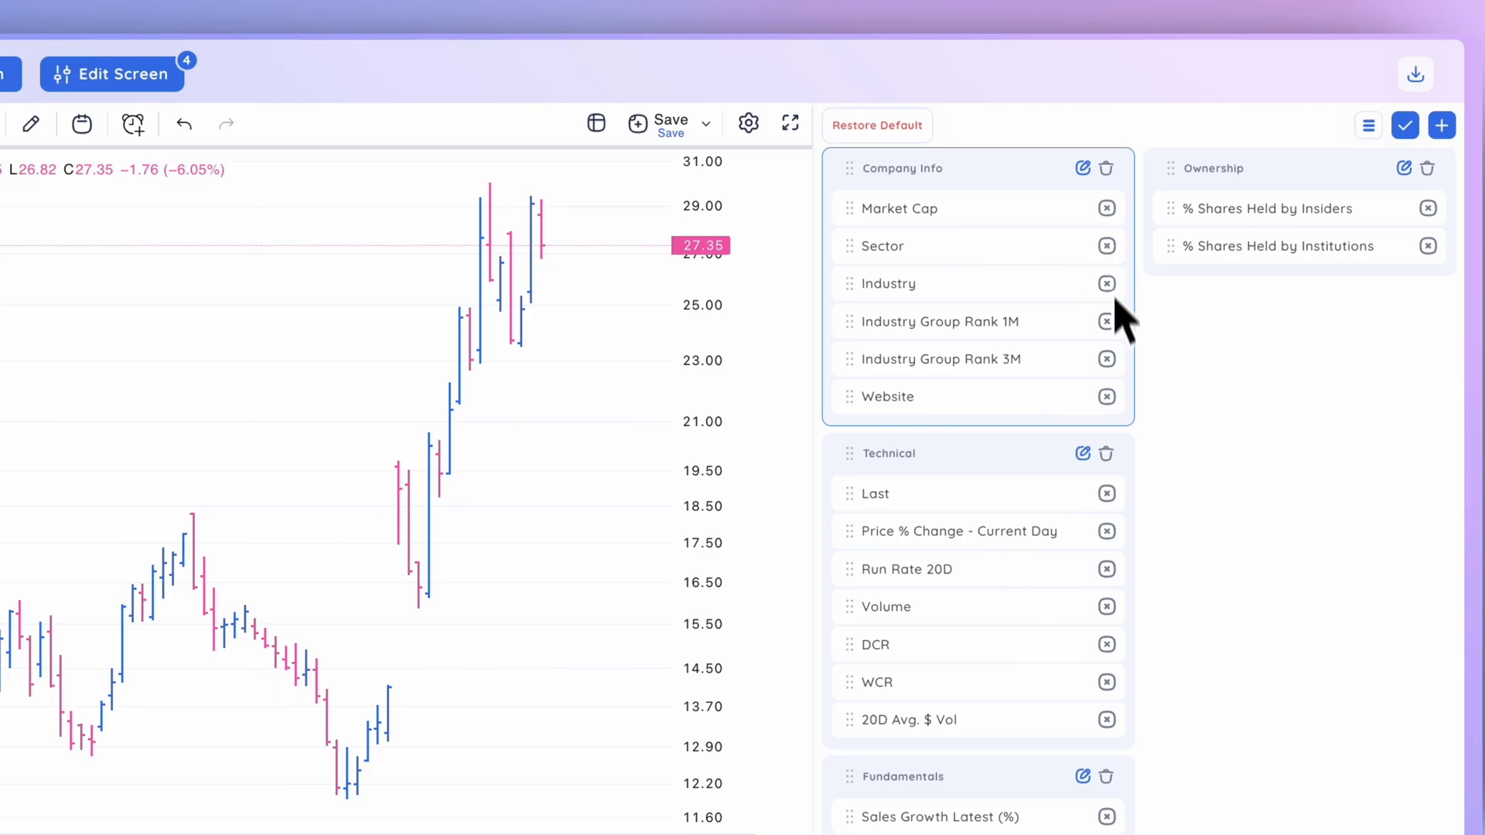
pyautogui.moveTo(861, 306); pyautogui.dragTo(917, 248)
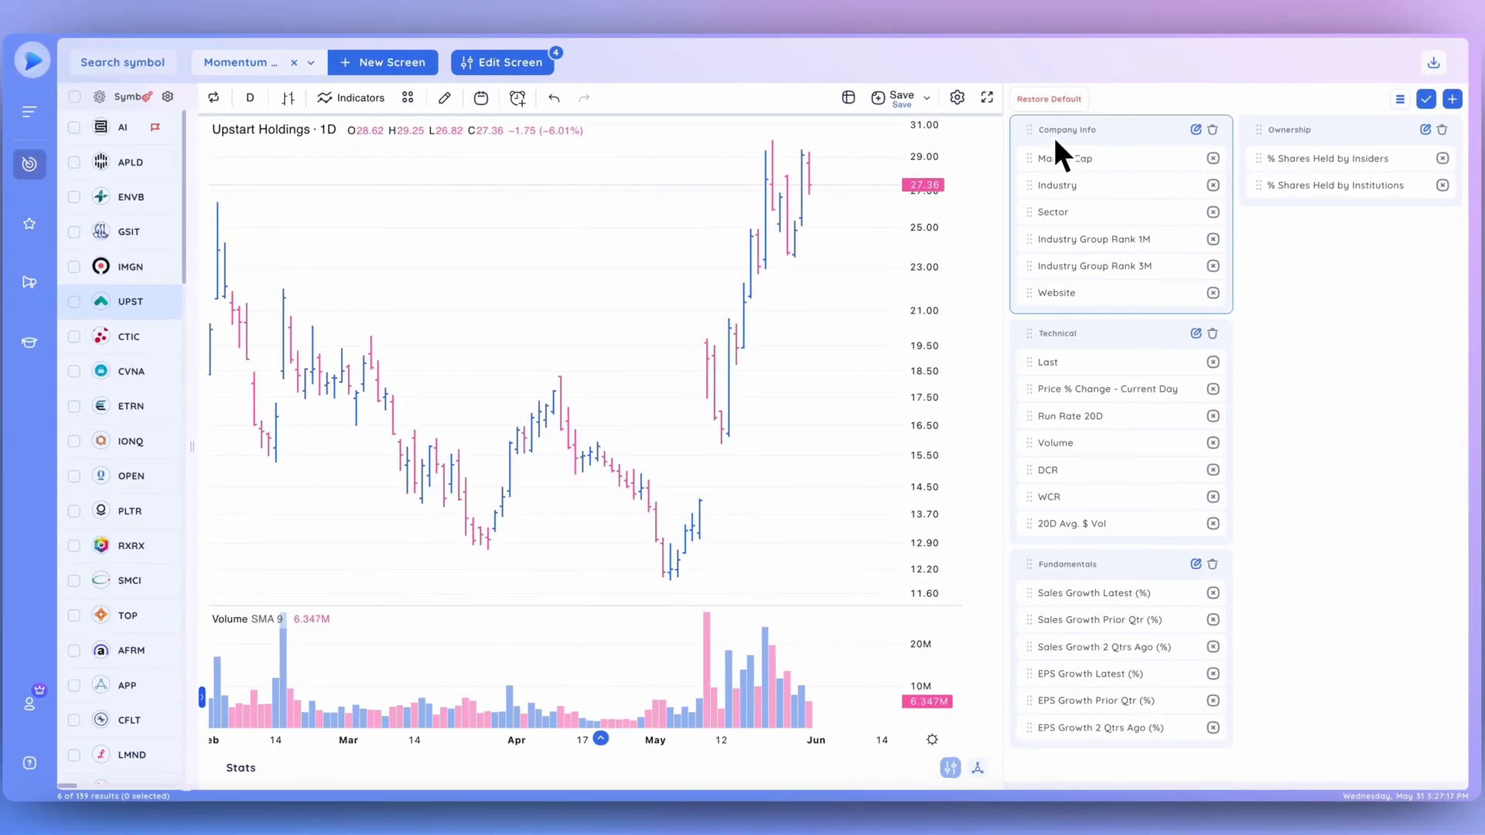
pyautogui.click(1214, 133)
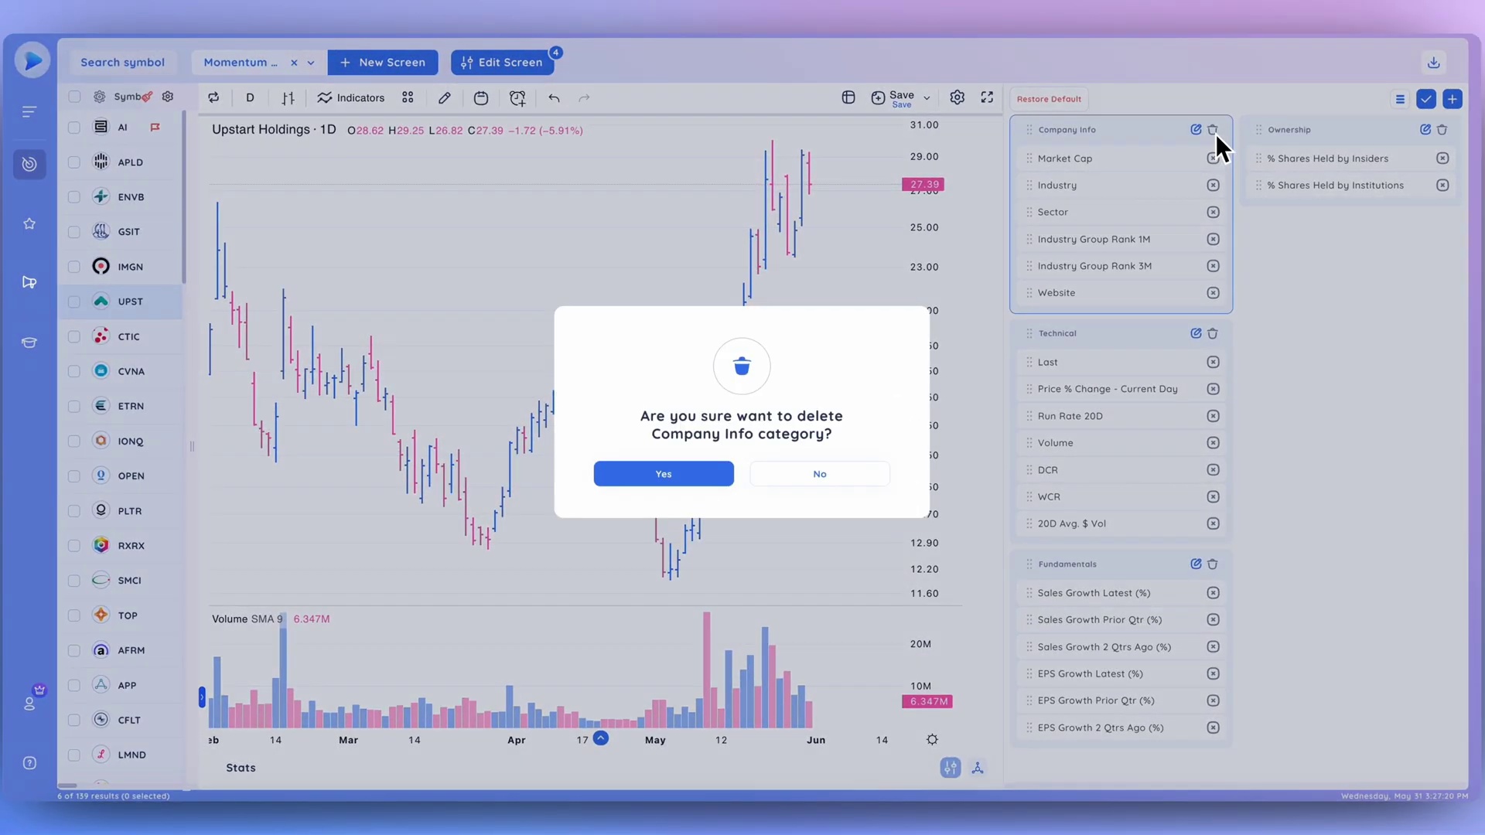
pyautogui.click(818, 480)
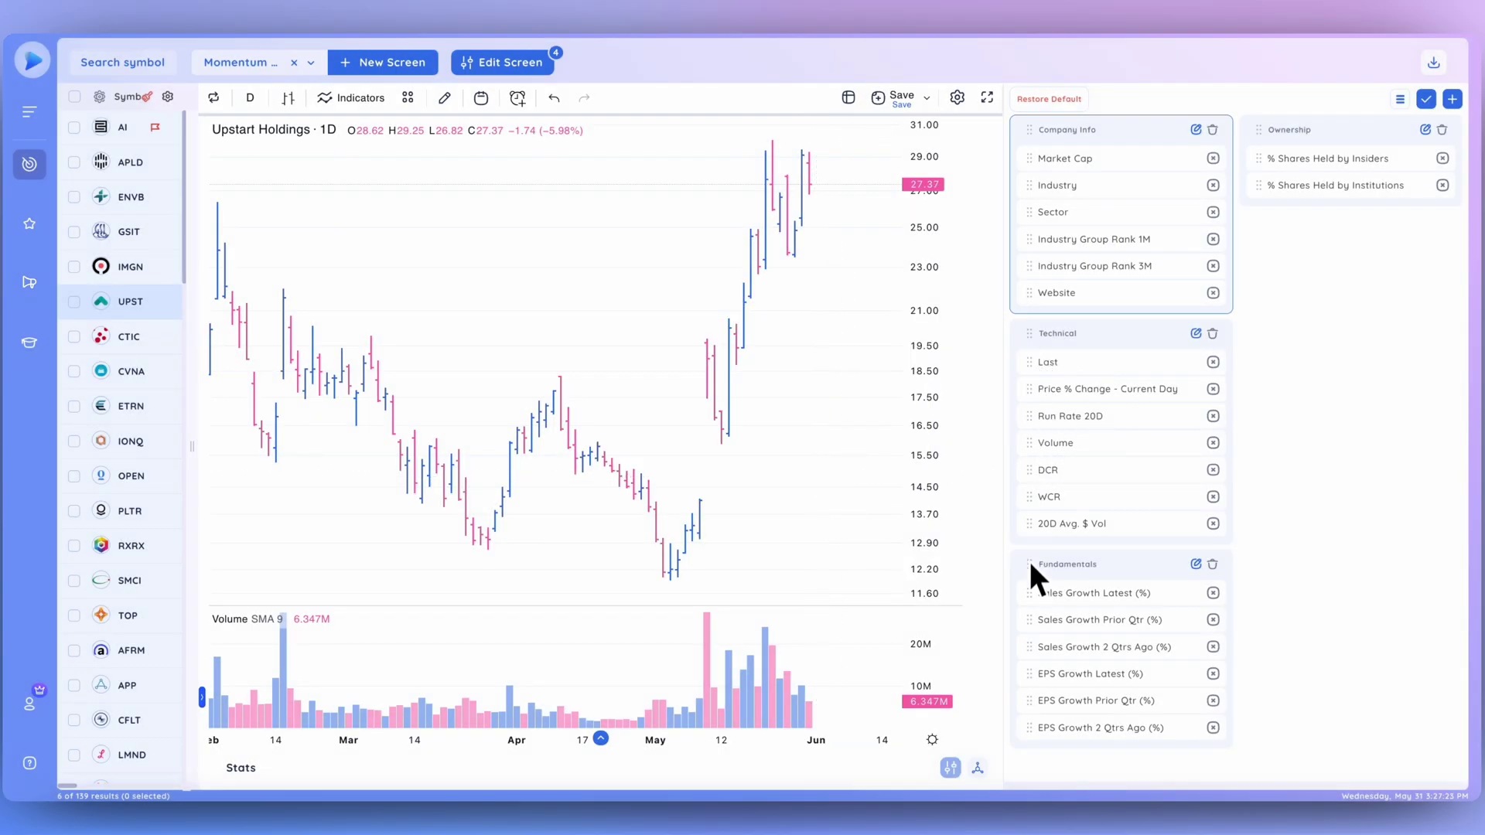
pyautogui.moveTo(1028, 560); pyautogui.dragTo(1257, 233)
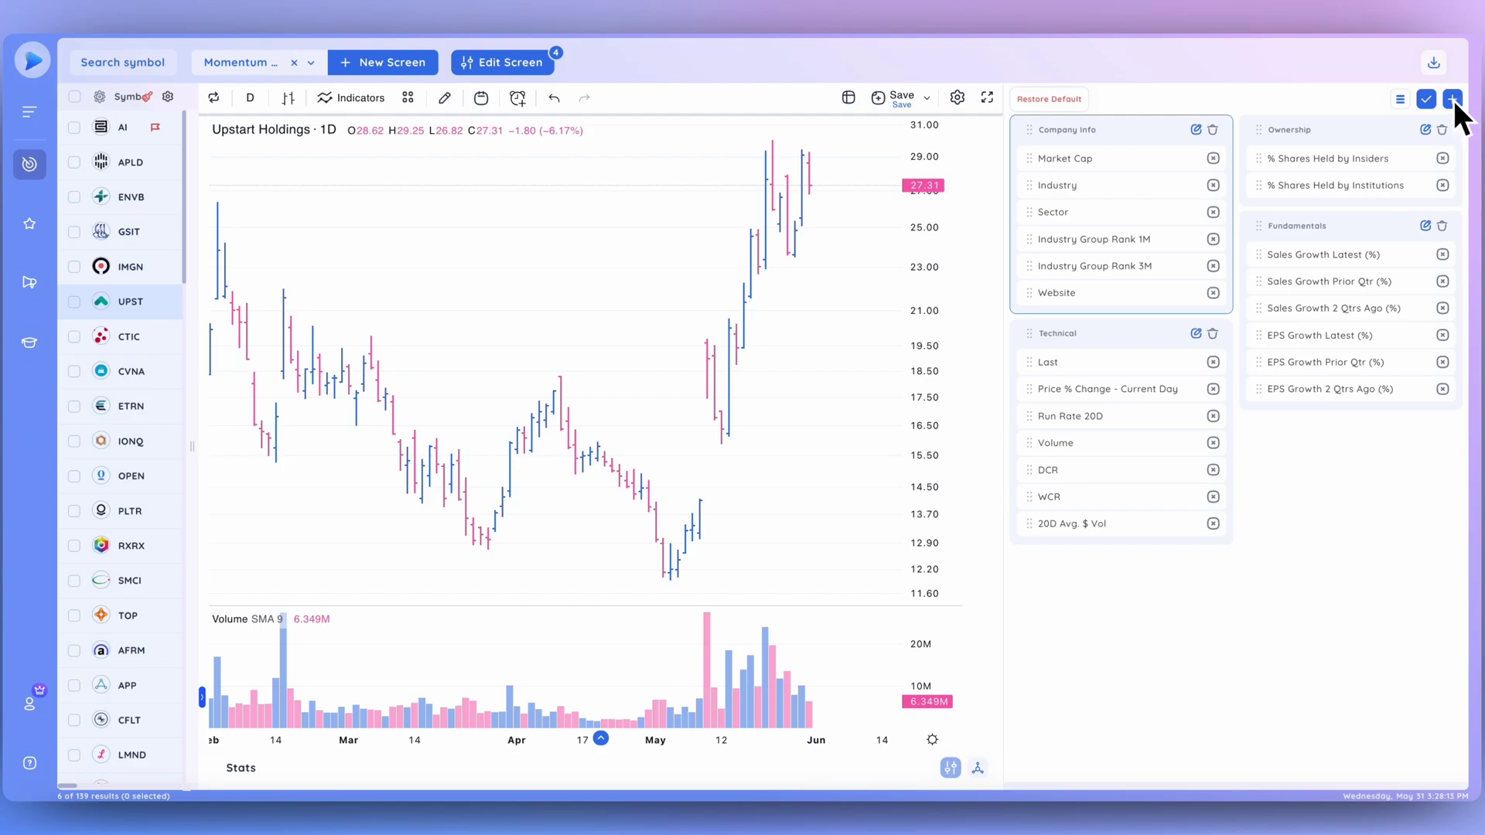
pyautogui.moveTo(1323, 241); pyautogui.dragTo(1093, 593)
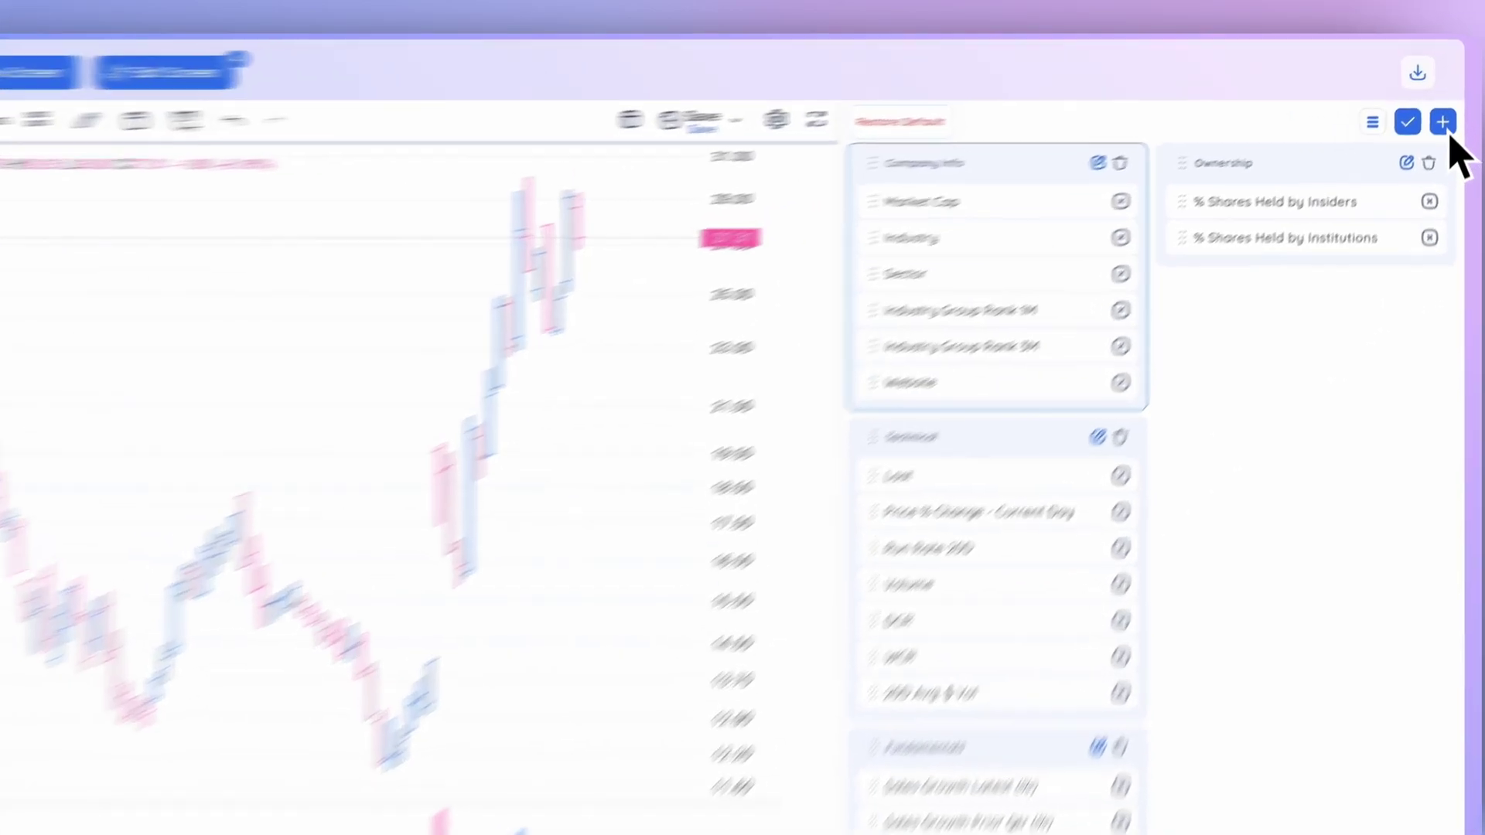
# Add a new data point category named 'Tutorial' from the Add to list
pyautogui.click(1453, 99)
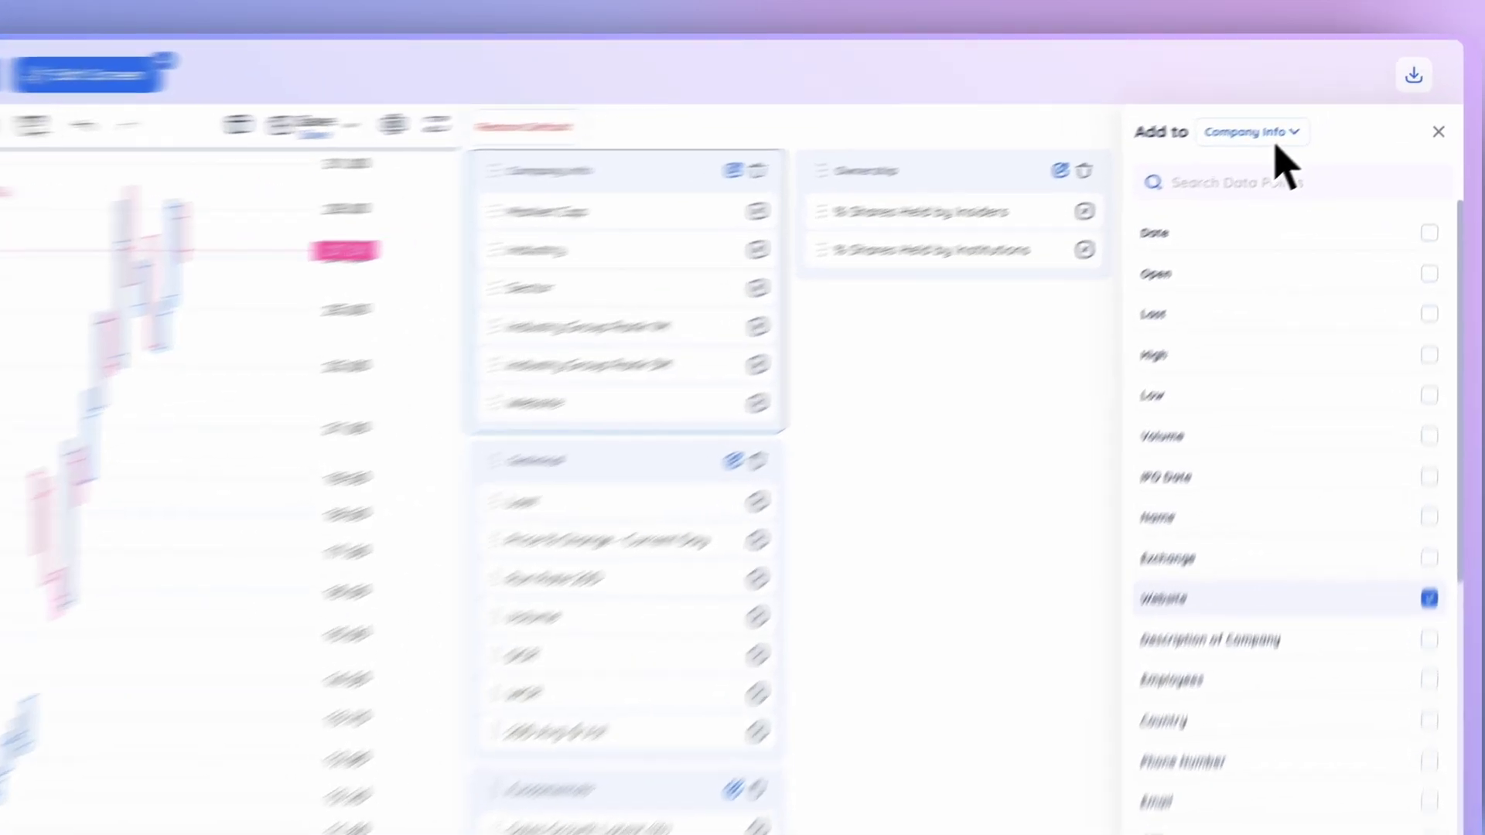
pyautogui.click(1324, 107)
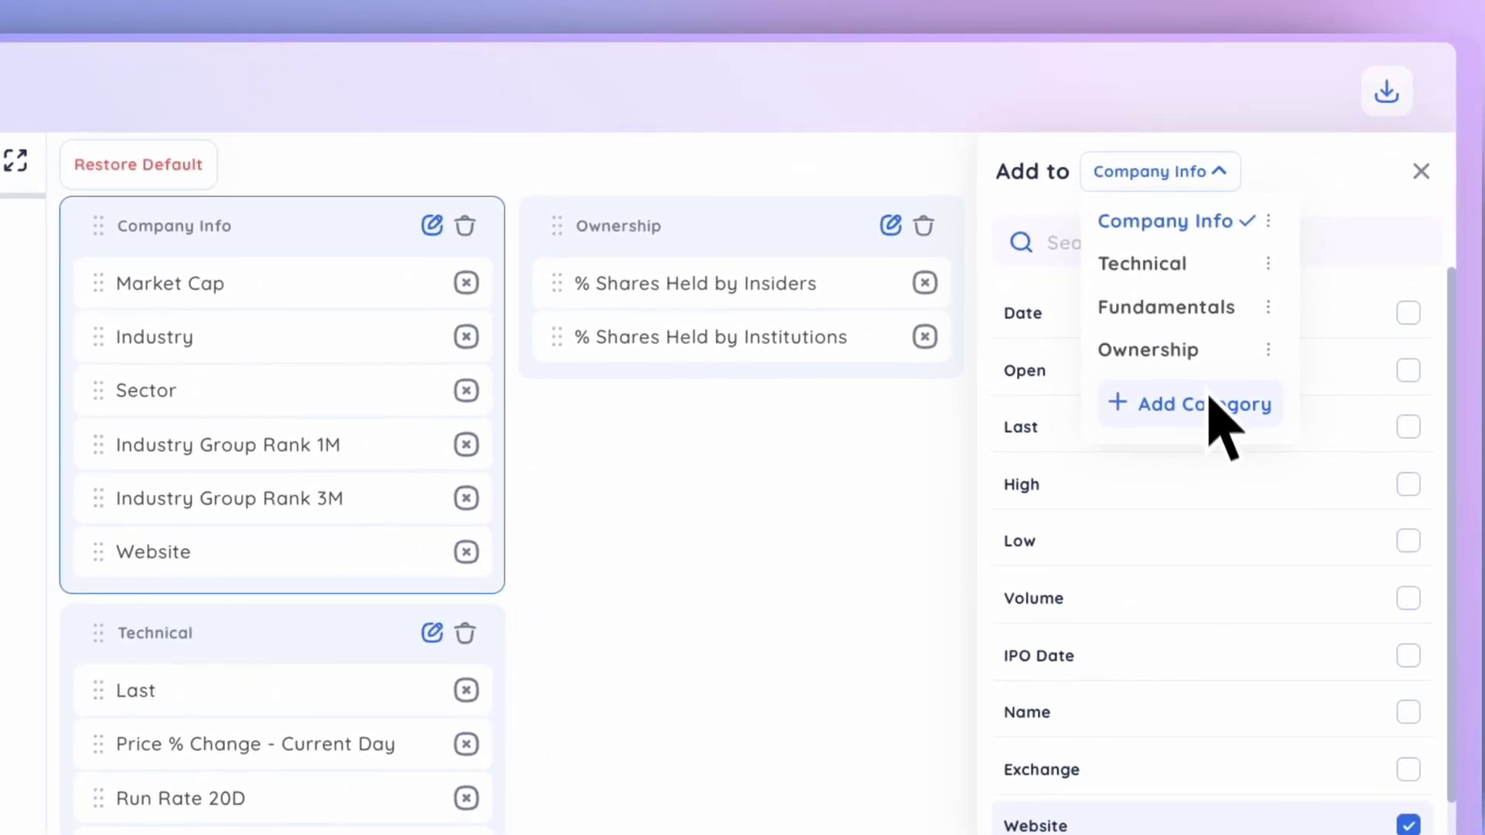
pyautogui.click(1171, 414)
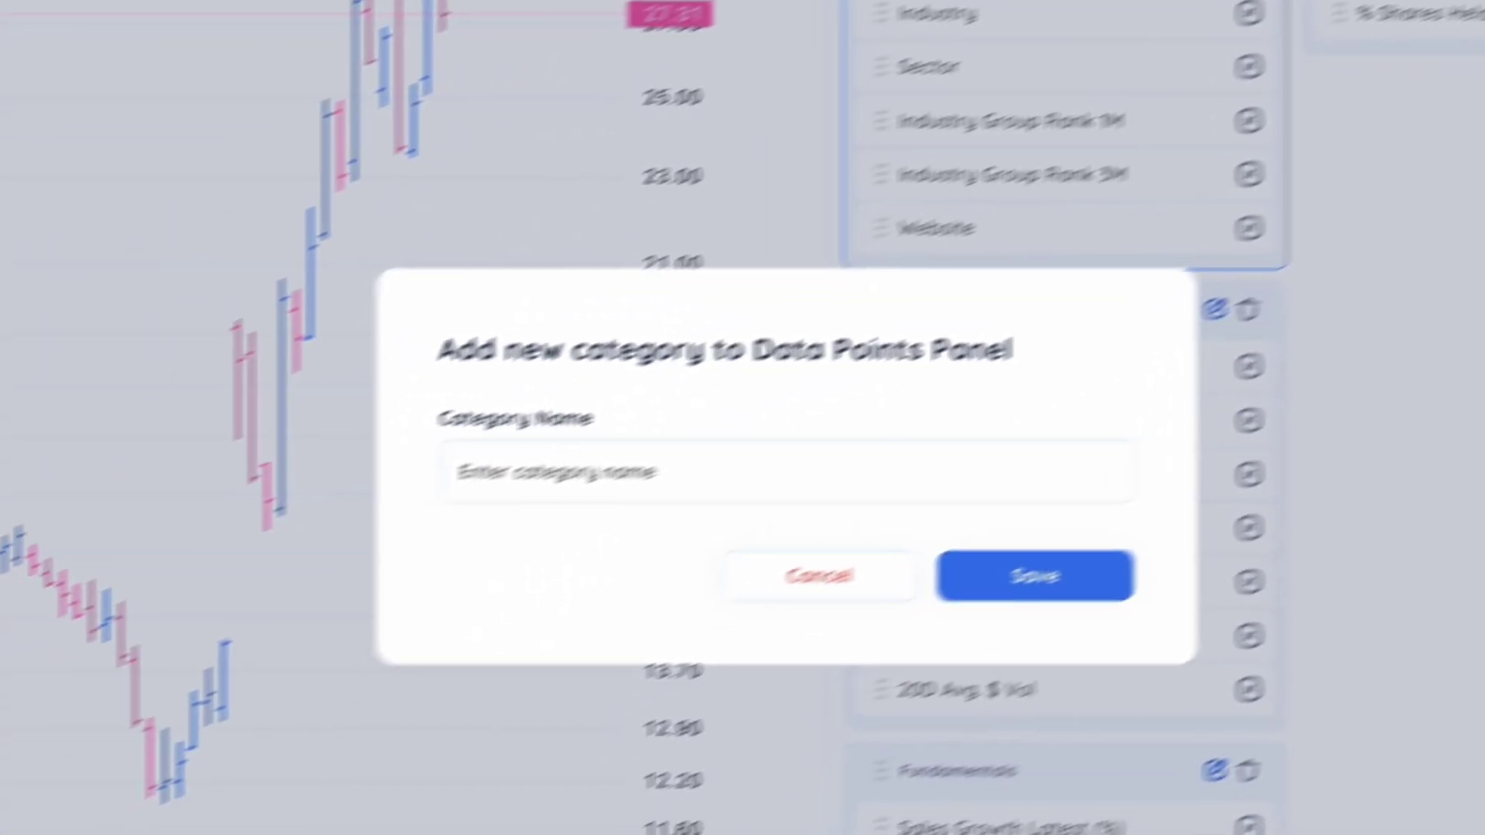
pyautogui.click(669, 487)
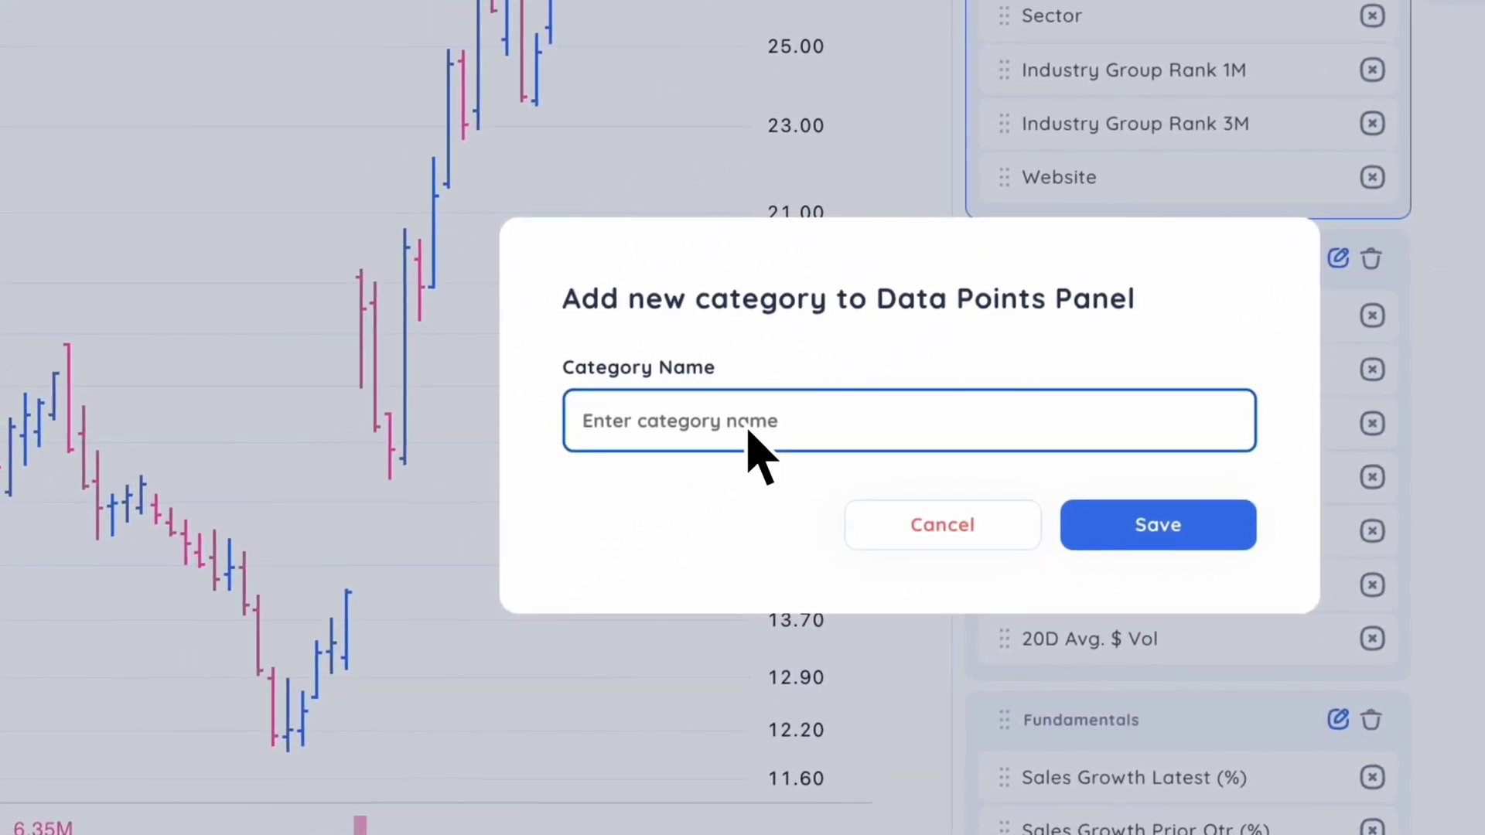
pyautogui.write('Tutorial')
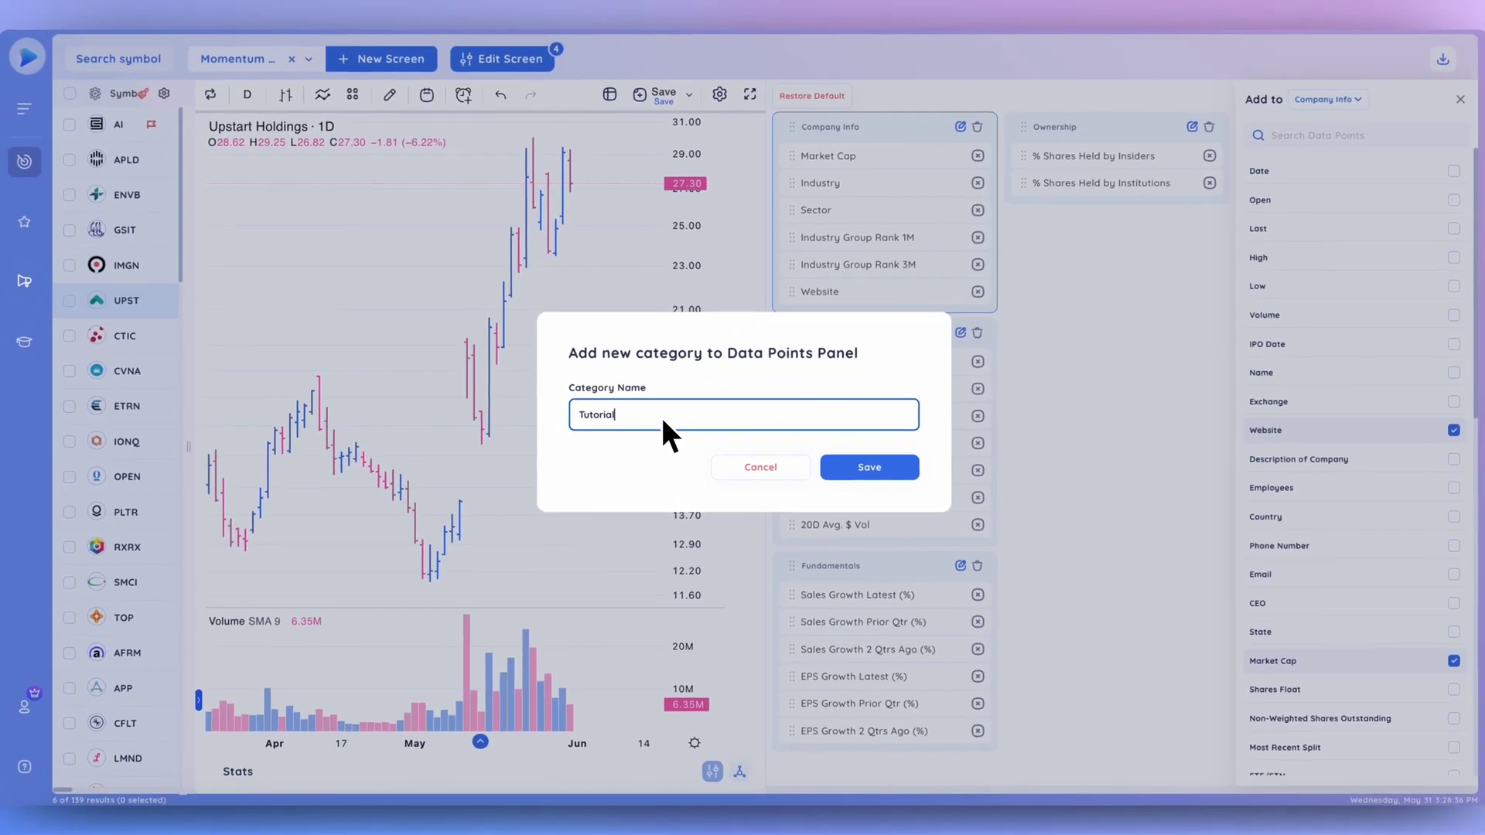
pyautogui.click(865, 469)
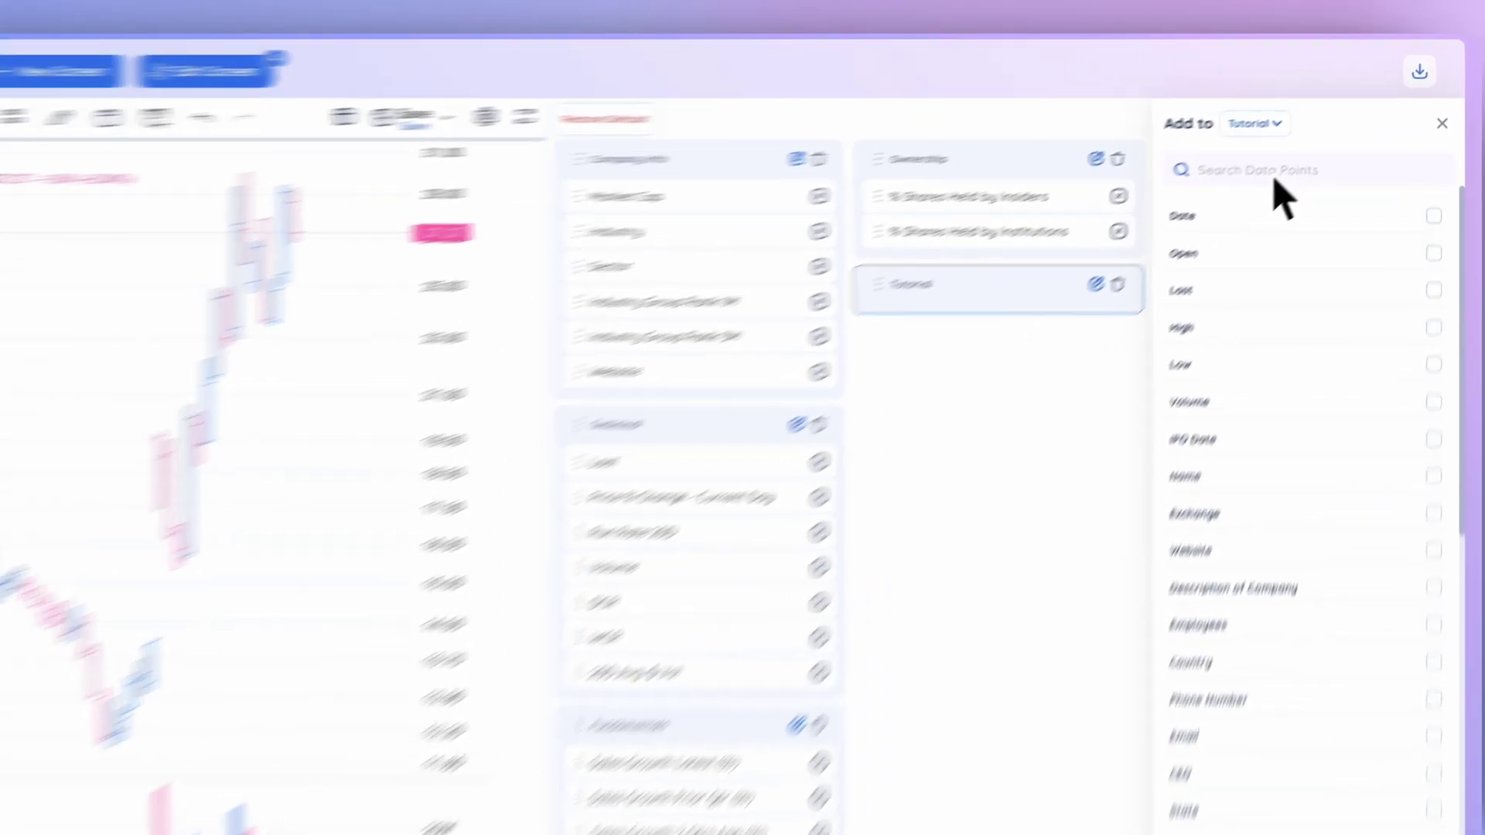
# Add Stan Weinstein Stages, Shares Float and Float Turnover to the Tutorial category
pyautogui.click(1315, 140)
pyautogui.write('weinste')
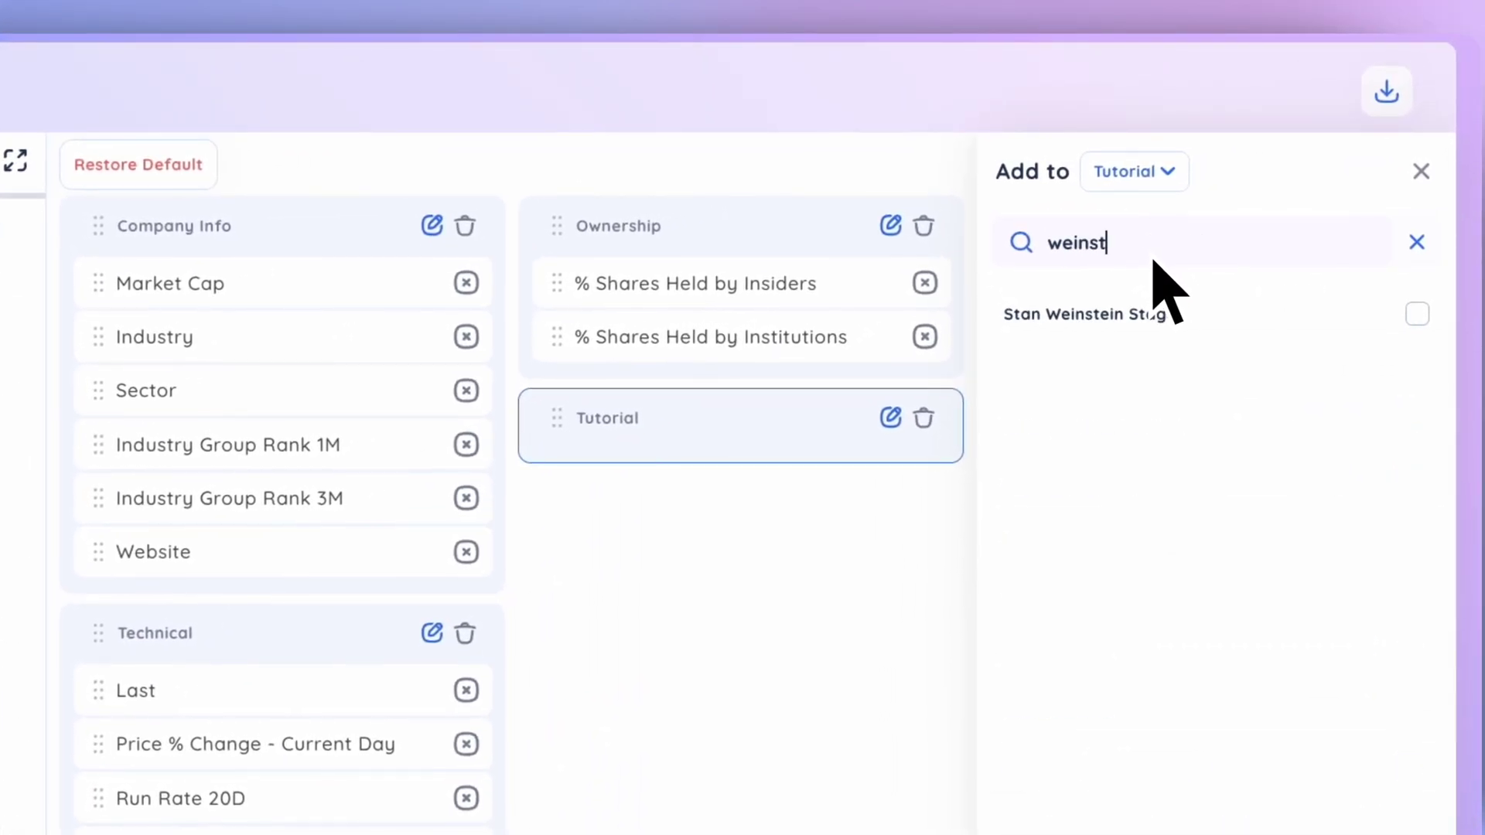
pyautogui.click(1448, 175)
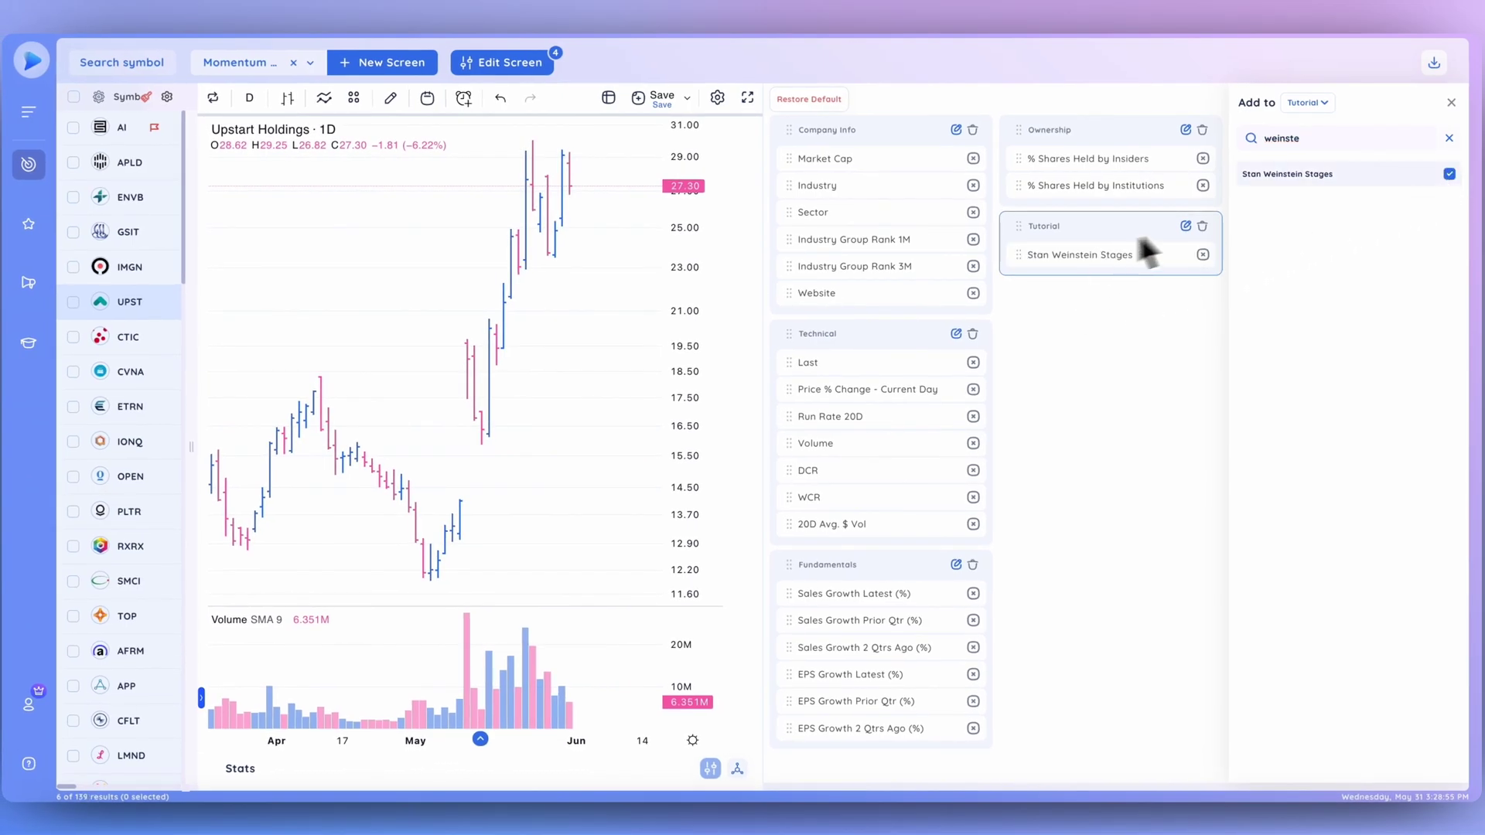
pyautogui.write('float')
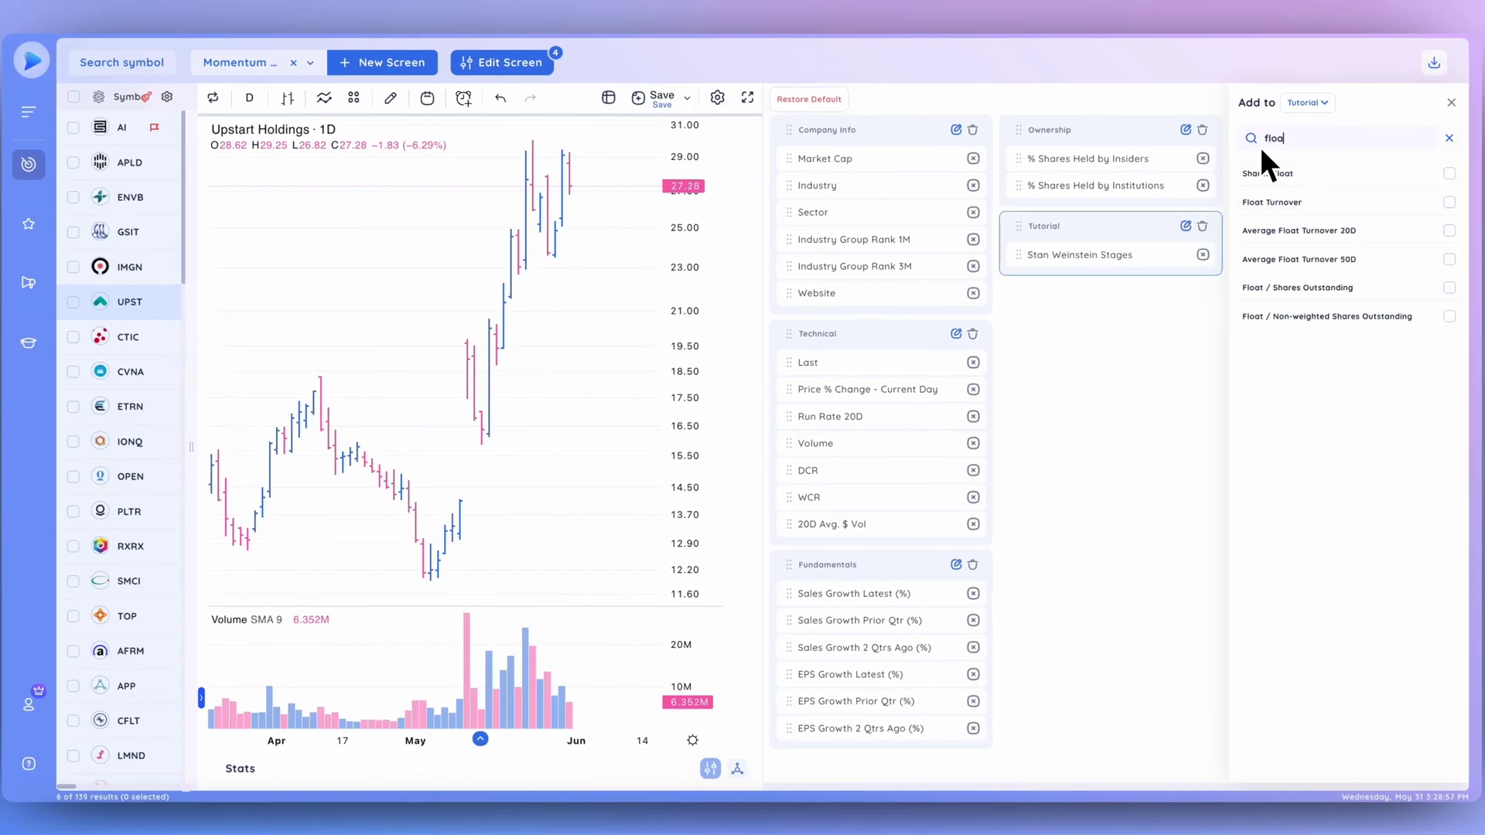
pyautogui.click(1450, 175)
pyautogui.click(1450, 204)
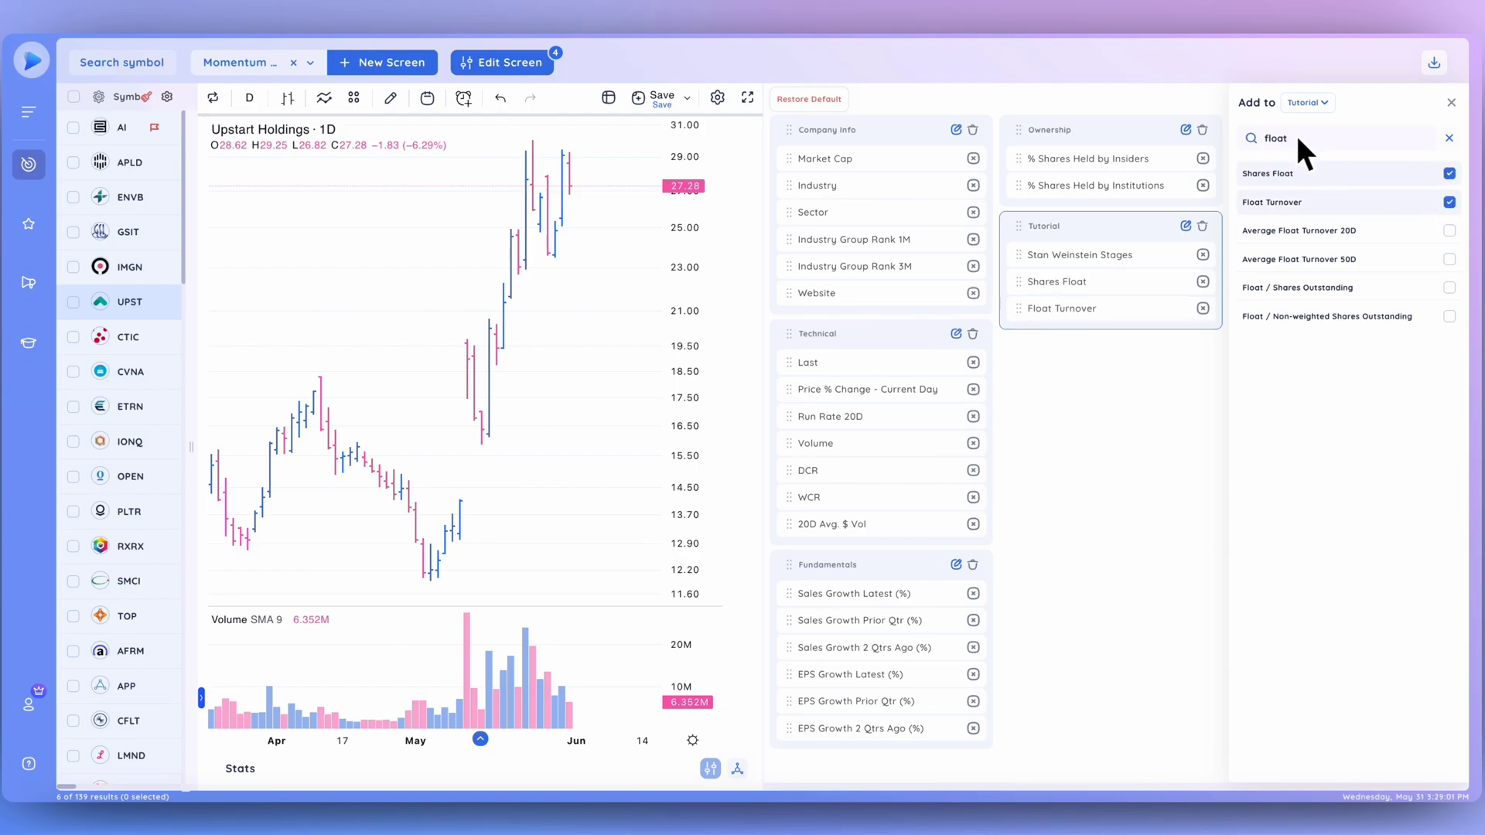
# Add ATR % 2 Days and ATR % 10 Days to Tutorial and finish editing
pyautogui.write('fotr')
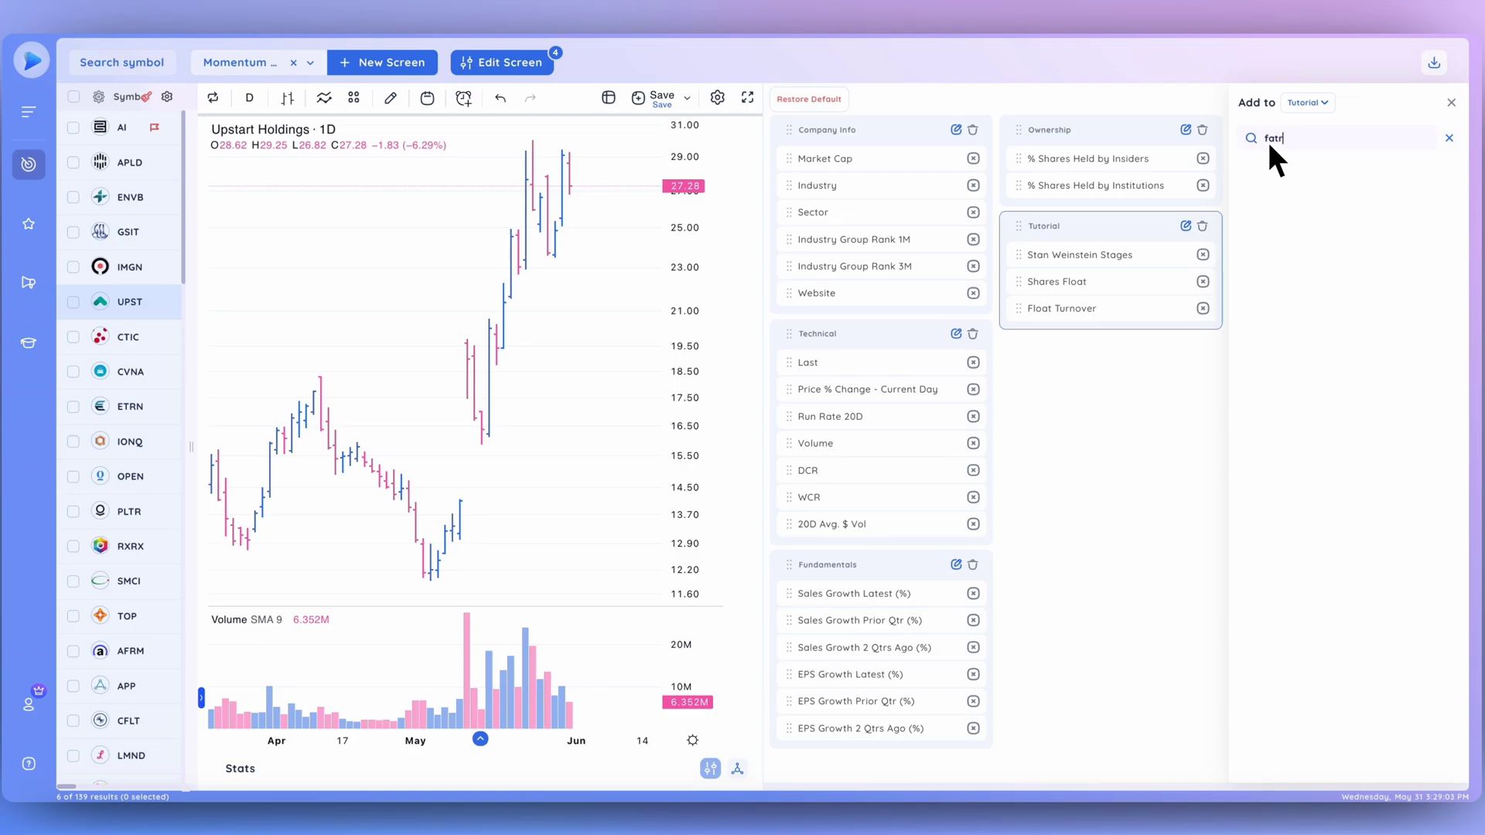
pyautogui.press('BackSpace')
pyautogui.press('BackSpace')
pyautogui.press('BackSpace')
pyautogui.press('BackSpace')
pyautogui.write('atr')
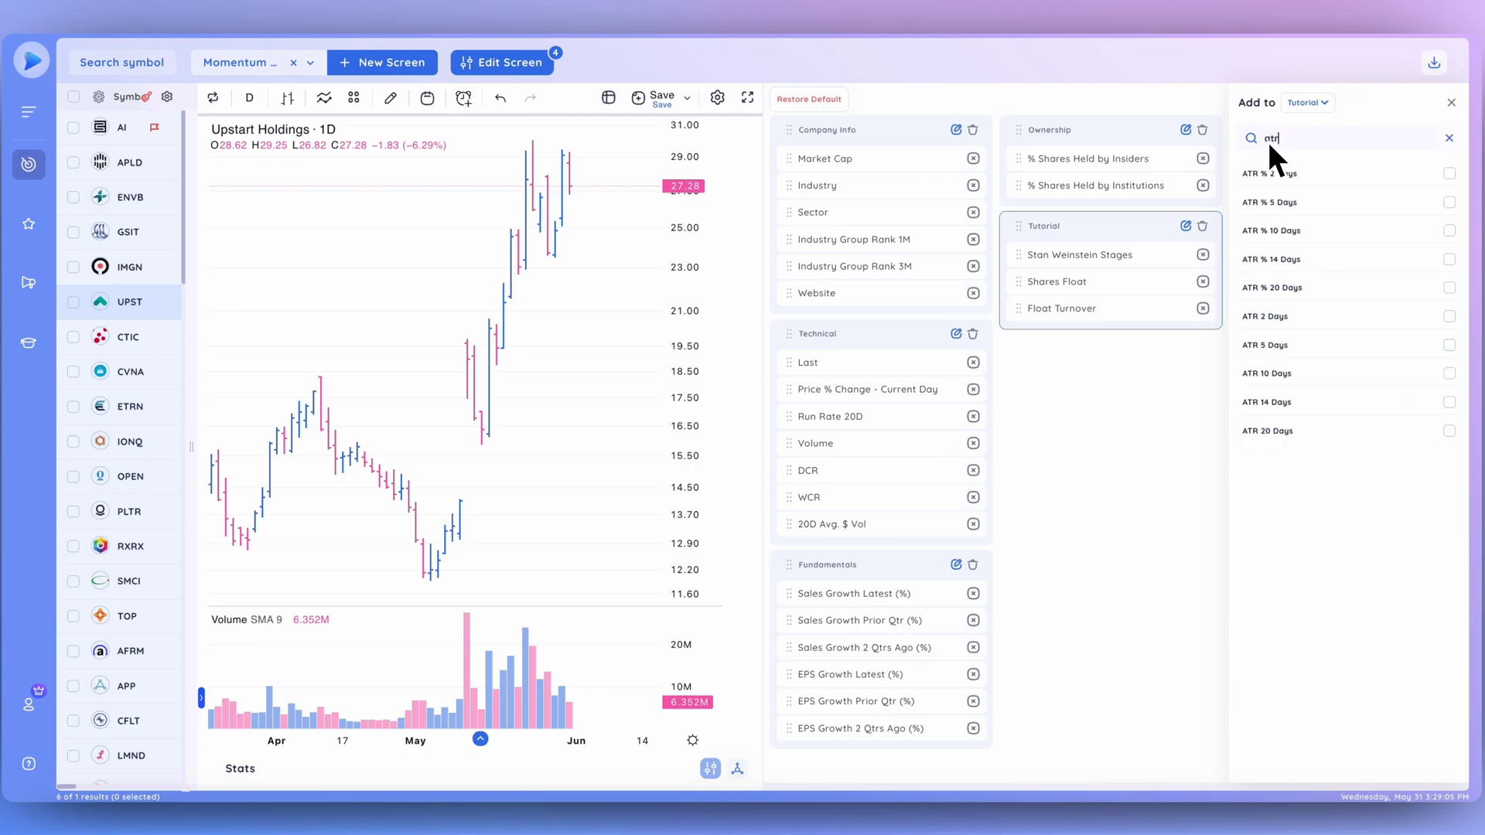
pyautogui.click(1450, 173)
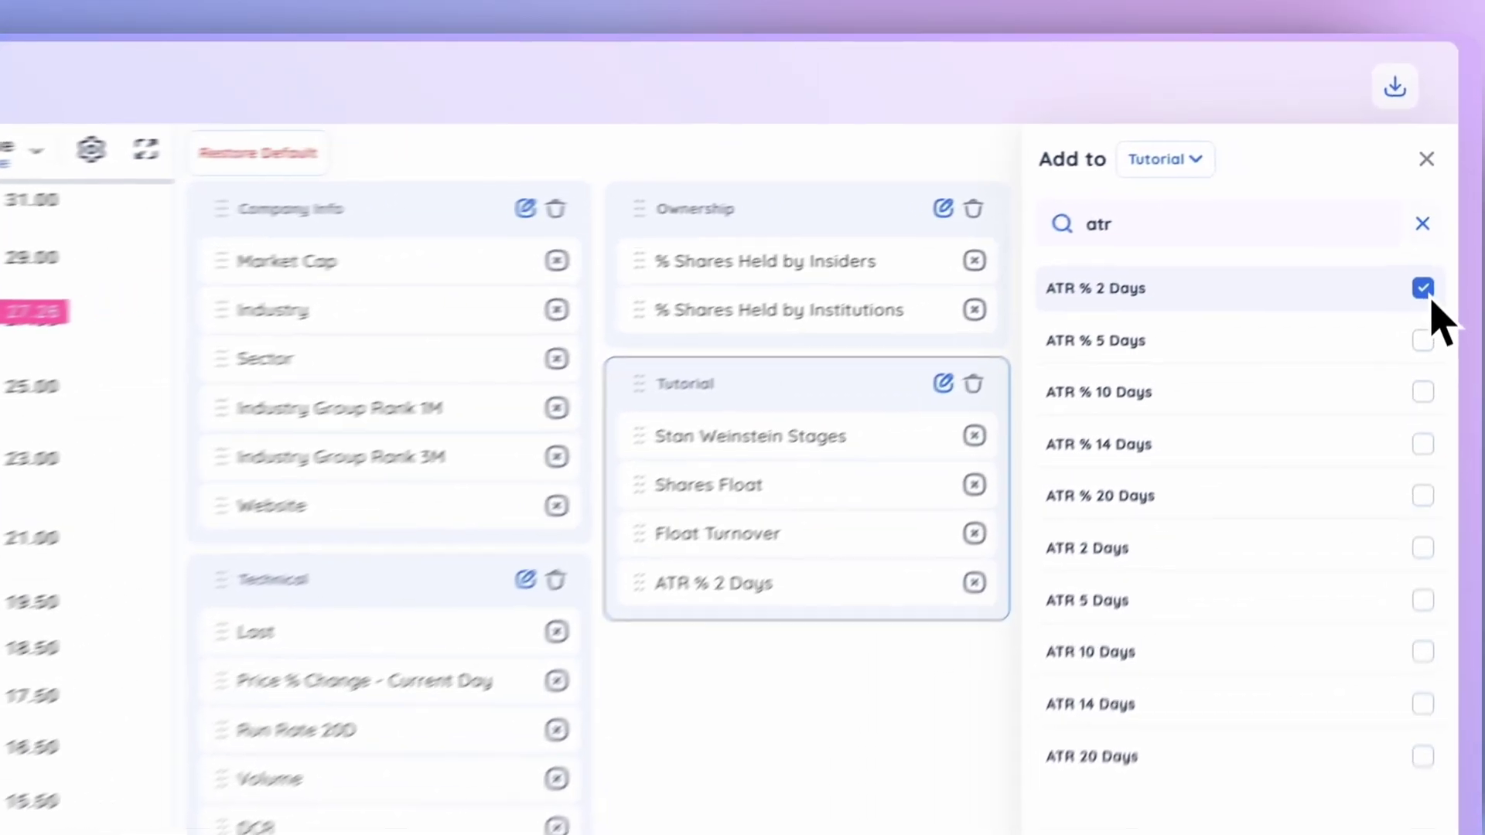
pyautogui.click(1423, 392)
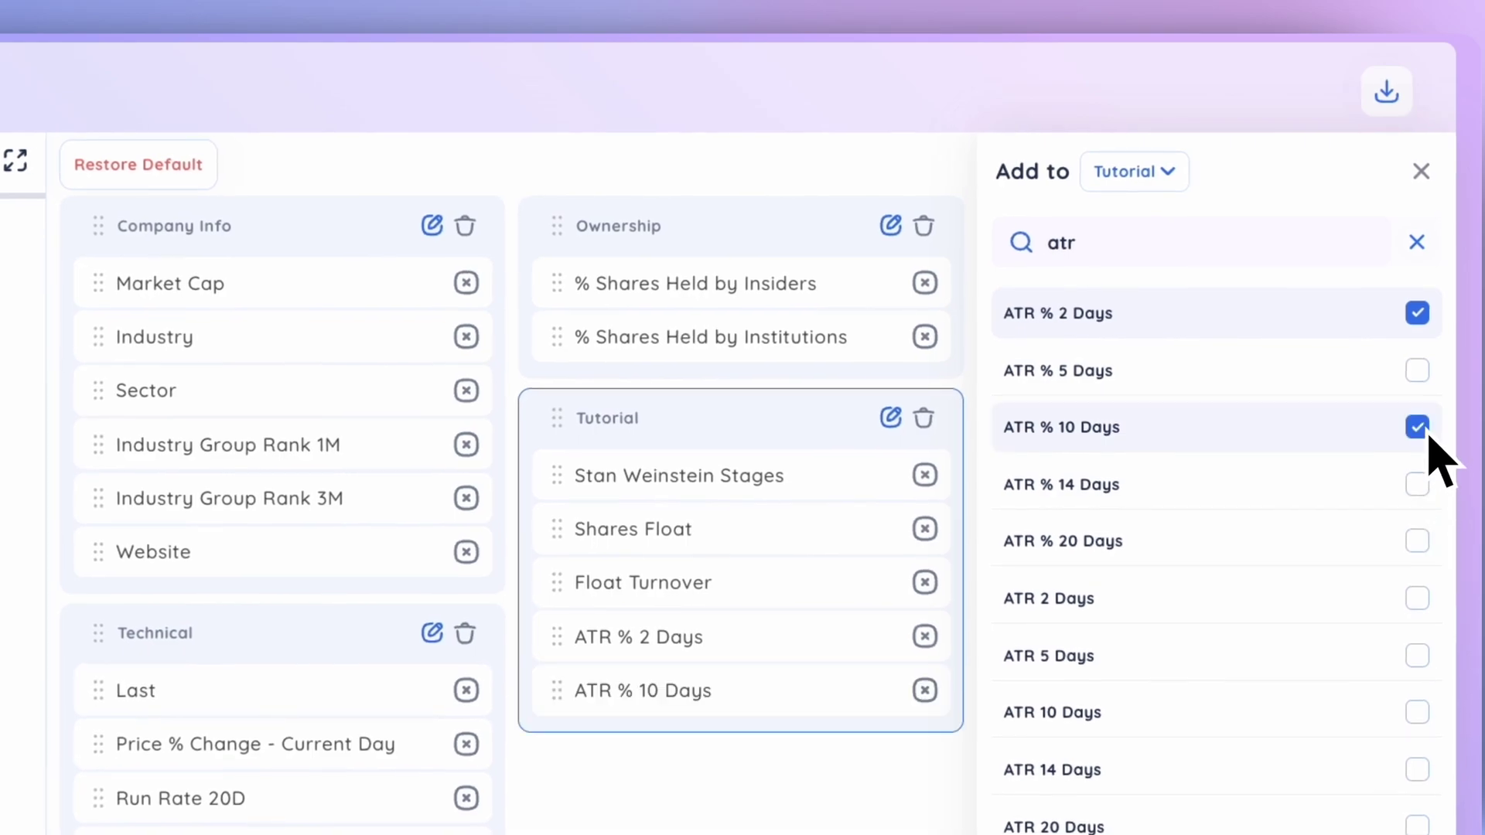
pyautogui.click(1429, 184)
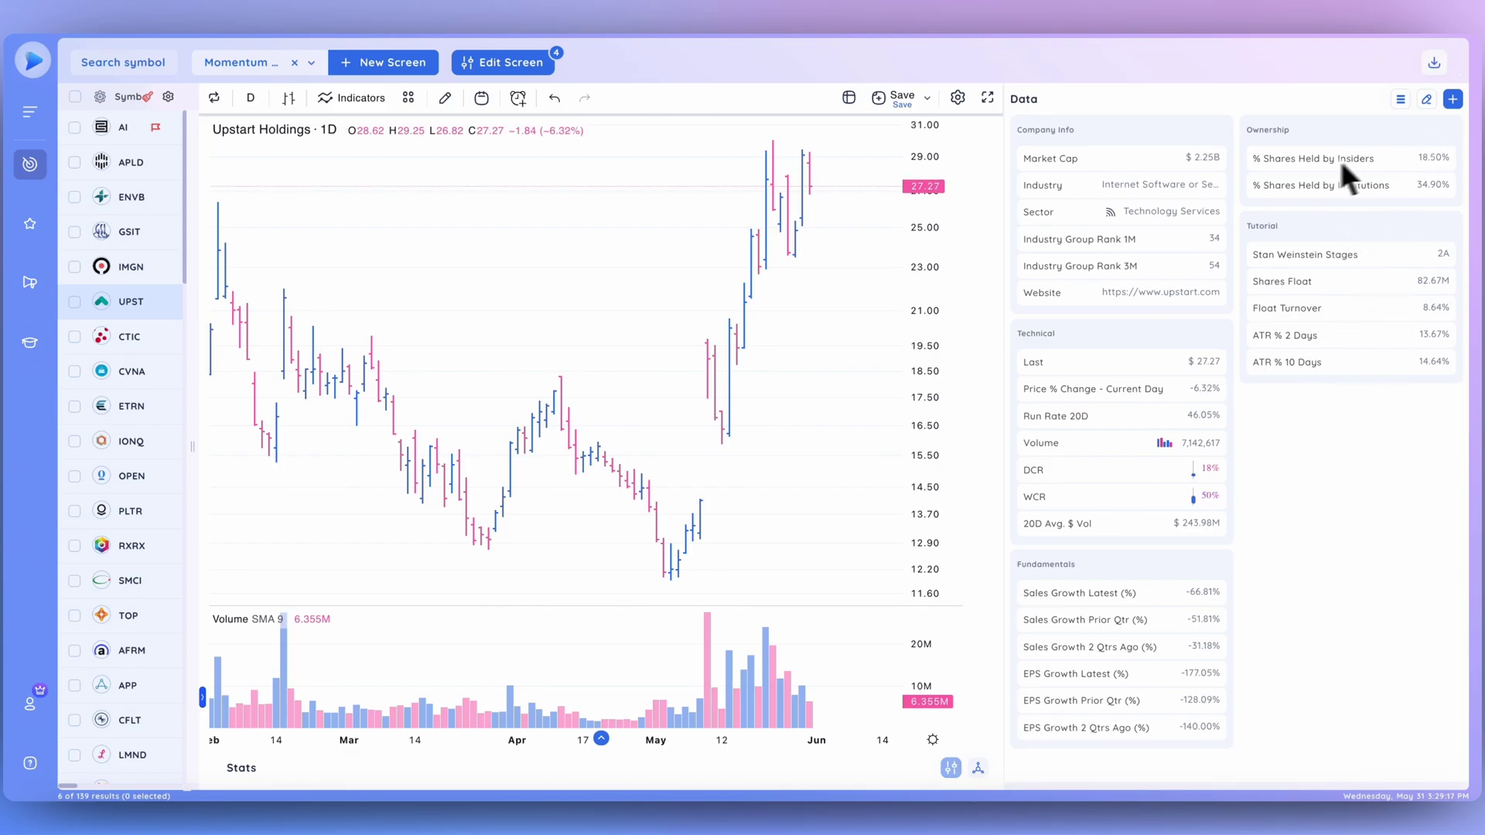
# Switch the Data panel to one column and scroll through its cards to Tutorial
pyautogui.click(1401, 99)
pyautogui.scroll(-3, 1317, 543)
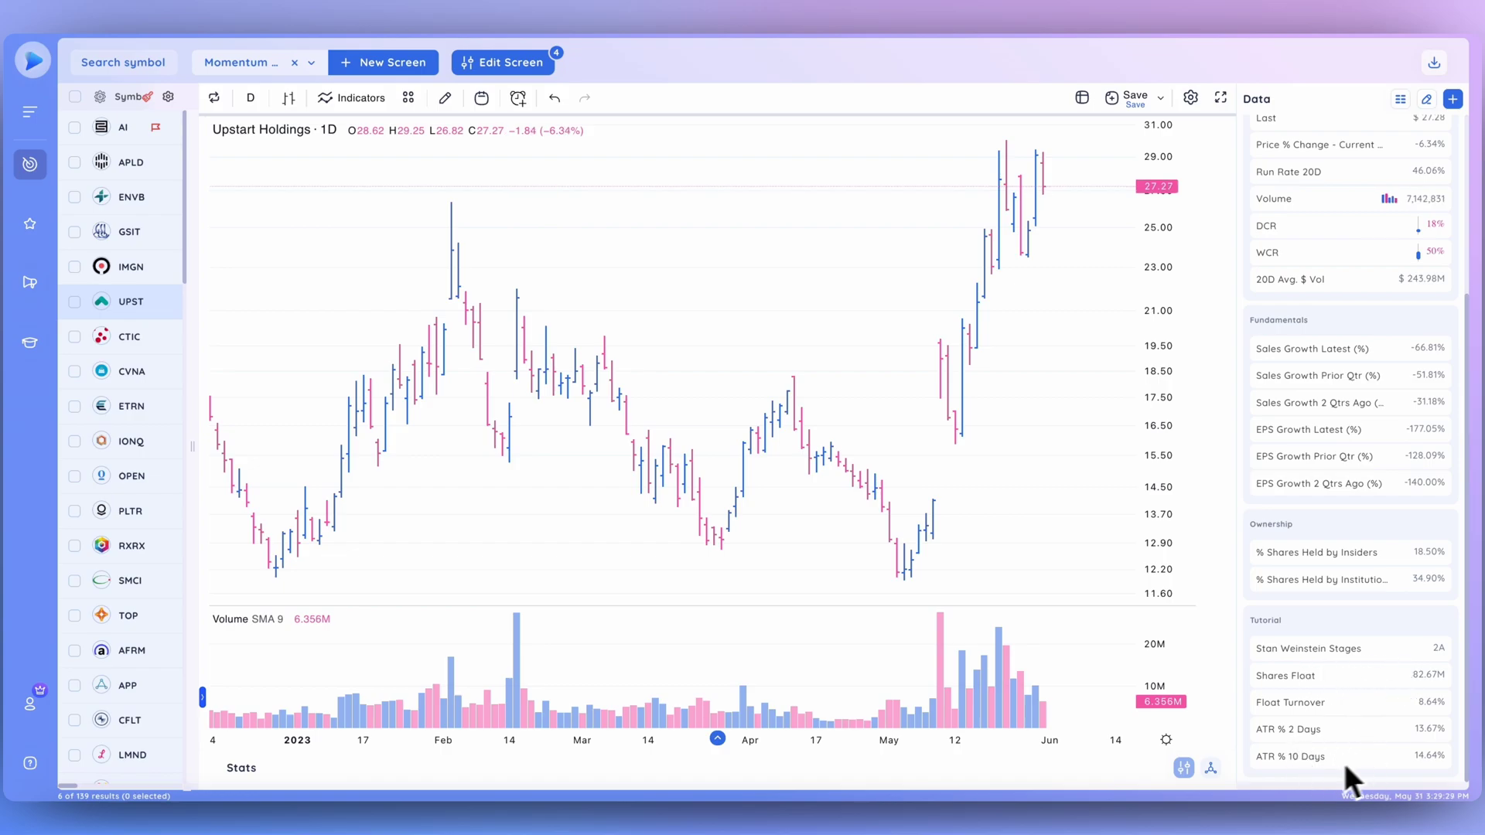
pyautogui.scroll(3, 1349, 516)
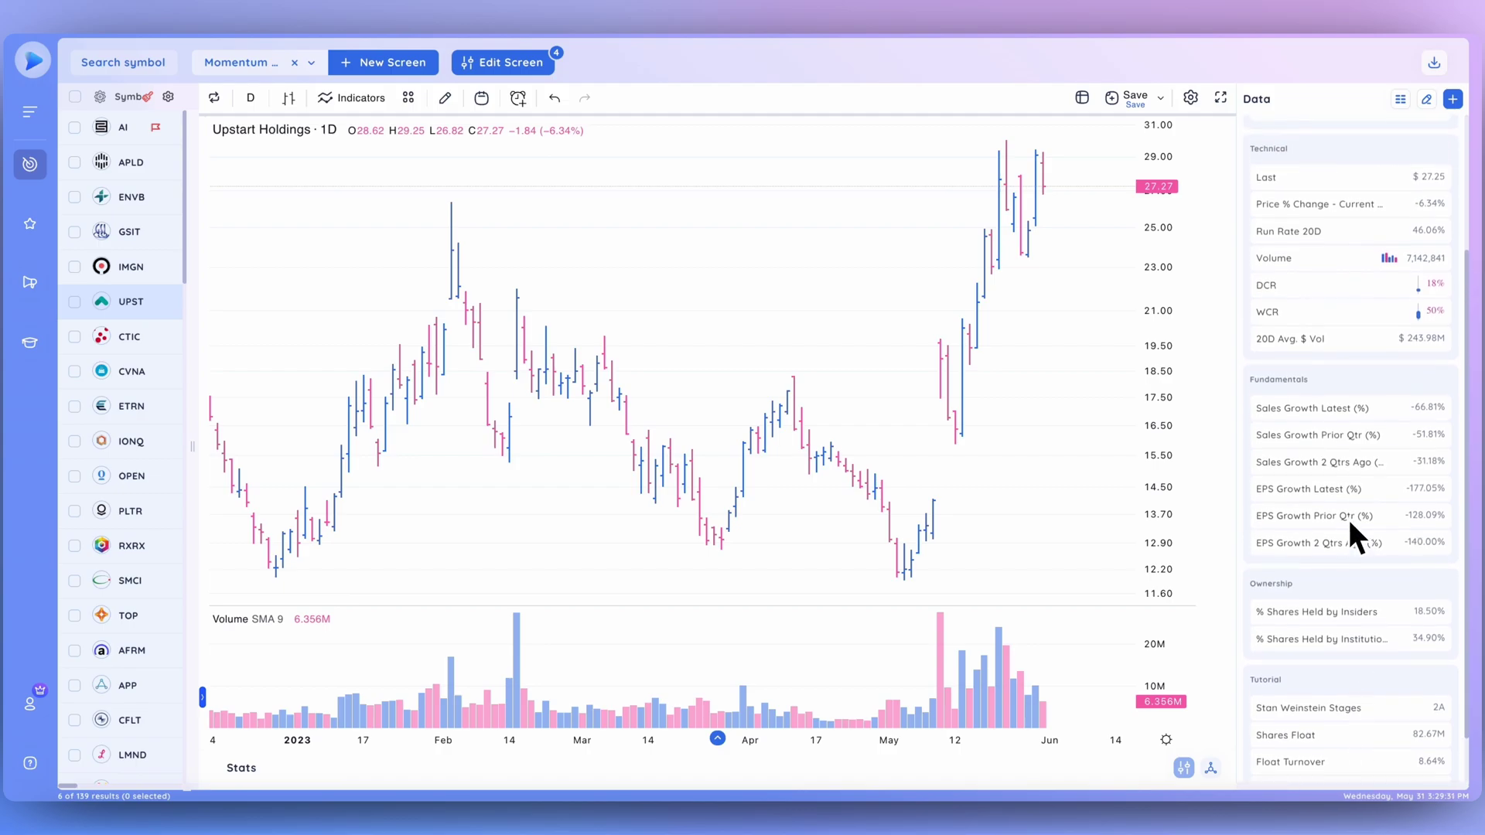
pyautogui.scroll(4, 1350, 522)
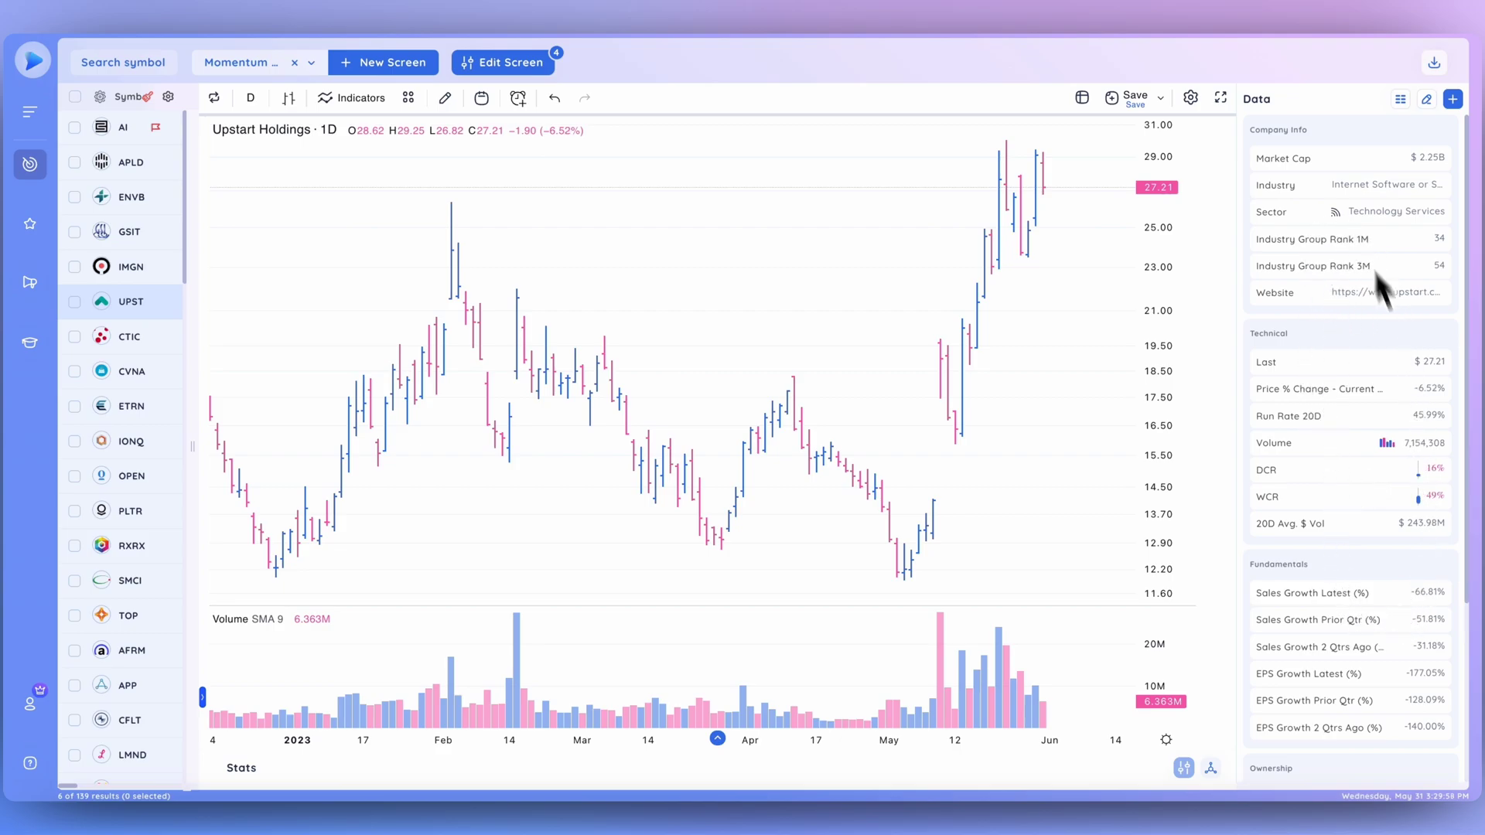
# Select CTI BioPharma in the watchlist and step down through CVNA to Equitrans Midstream (ETRN)
pyautogui.click(137, 341)
pyautogui.press('Down')
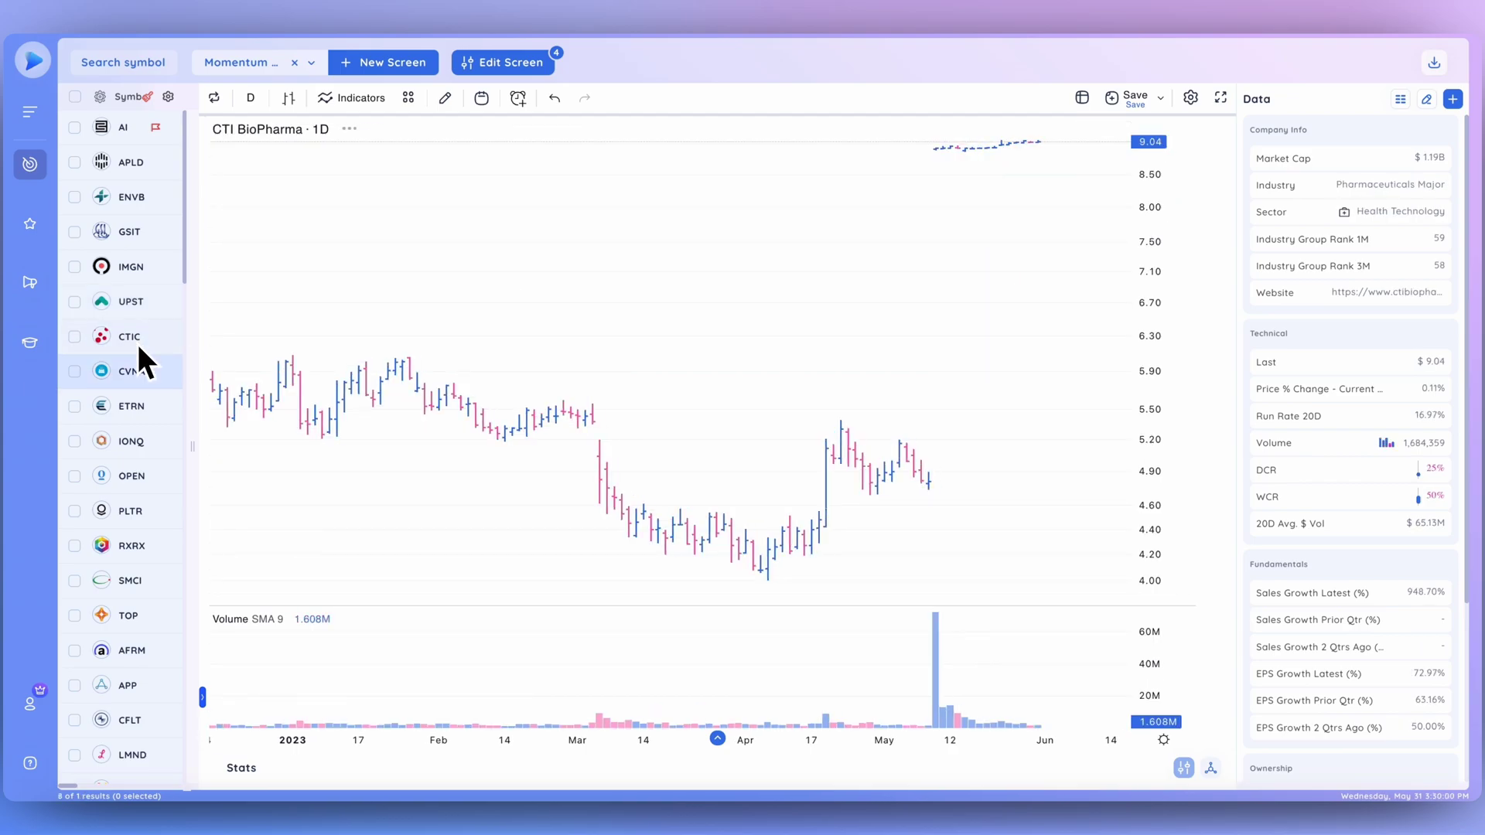
pyautogui.press('Down')
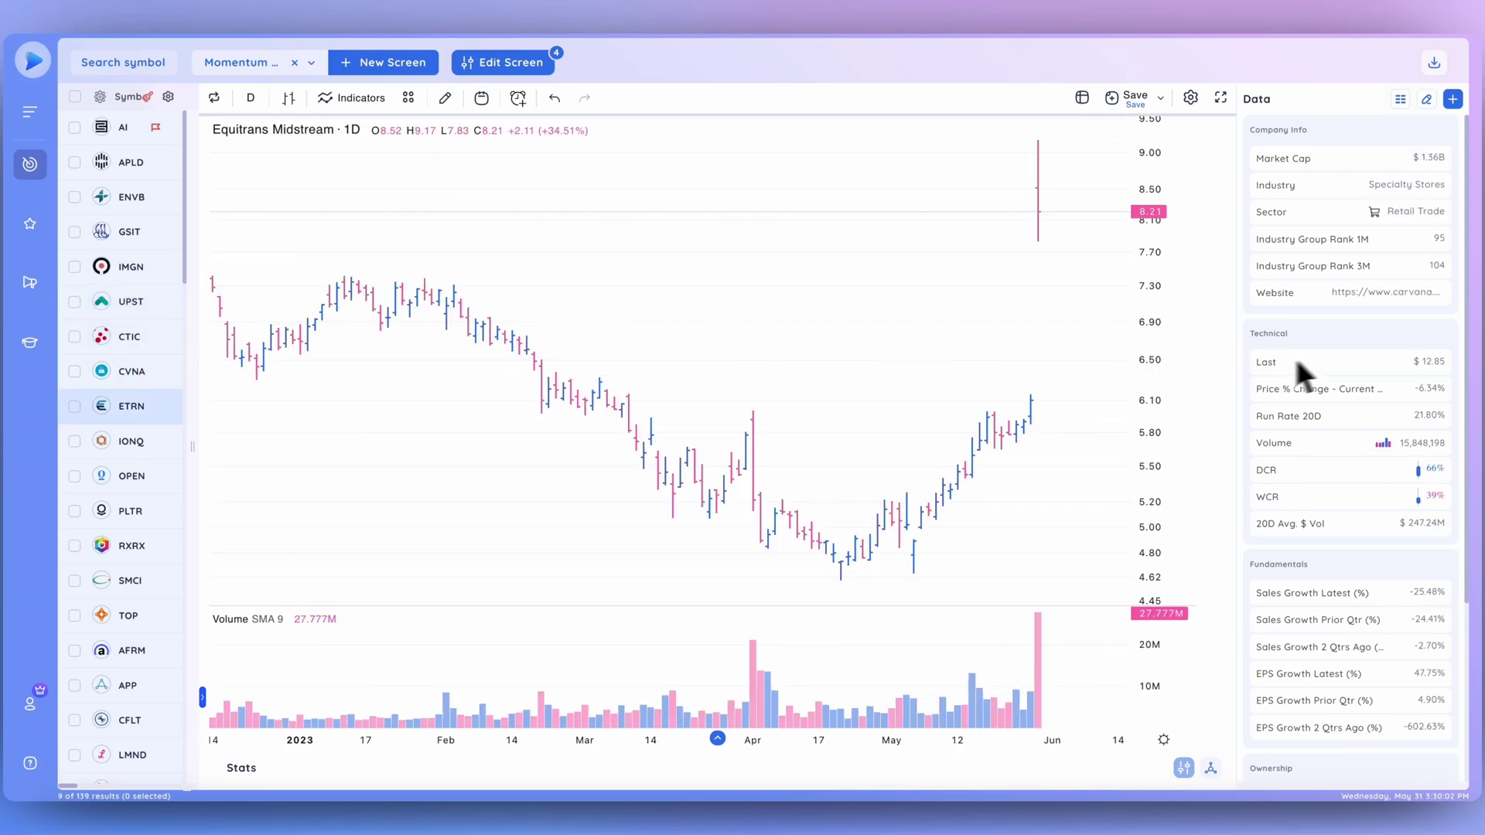